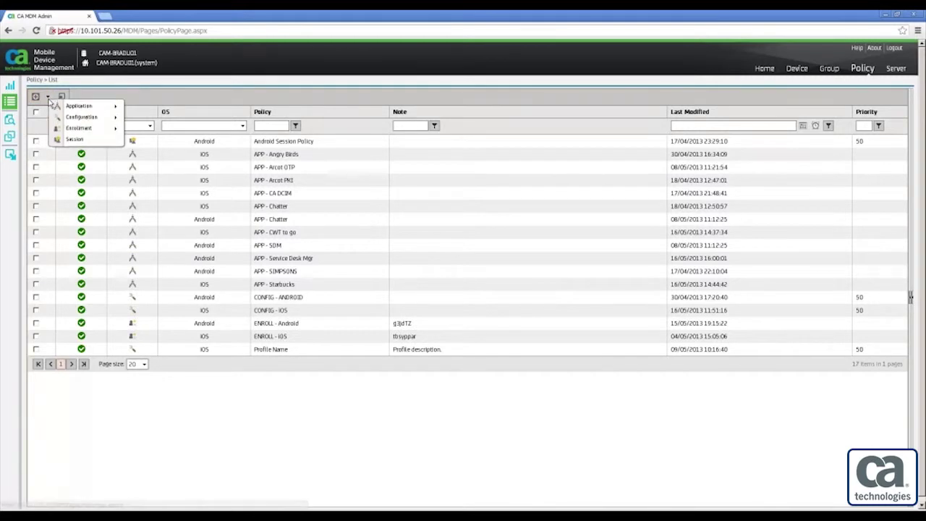
# - Create an iOS enrollment policy named ENROLL - DEMO and add an active TinyURL enrollment code with no expiration and Portal Only set to No
pyautogui.moveTo(91, 129)
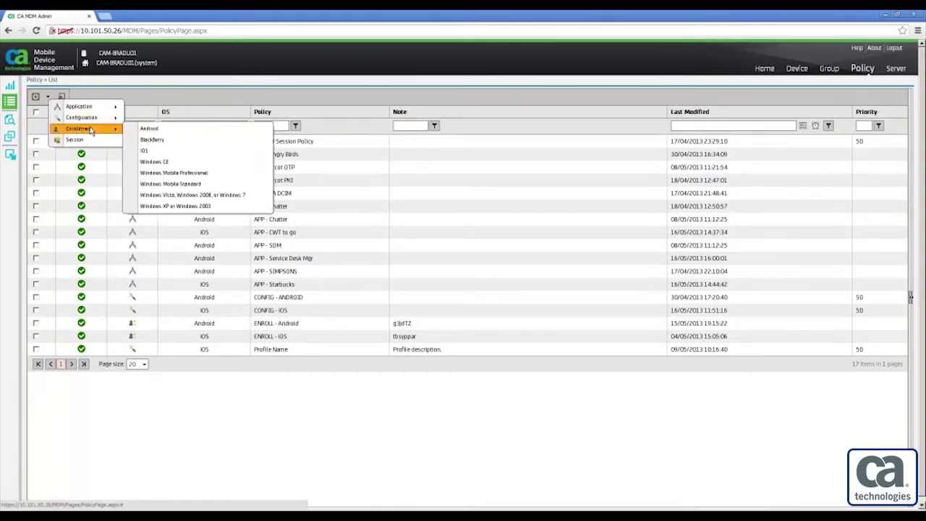
pyautogui.click(174, 155)
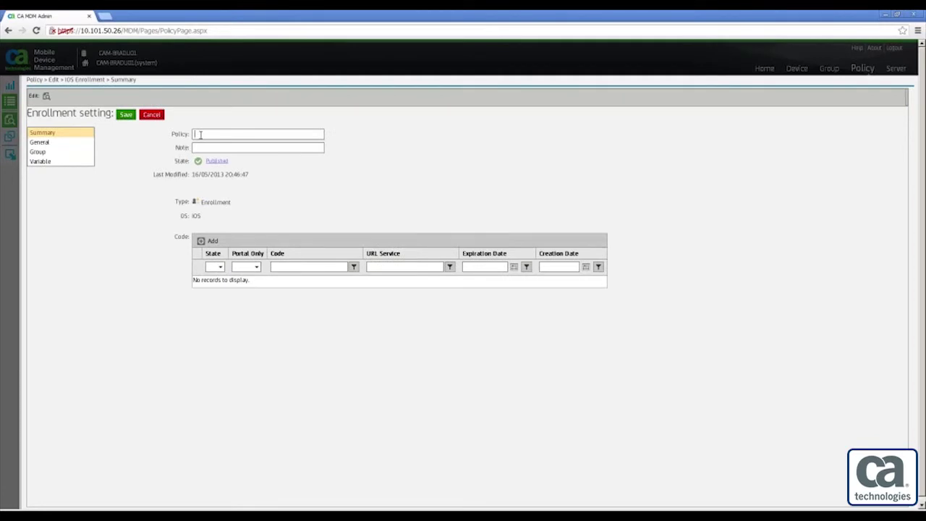
pyautogui.click(198, 133)
pyautogui.write('ENROLL - DEMO')
pyautogui.click(210, 241)
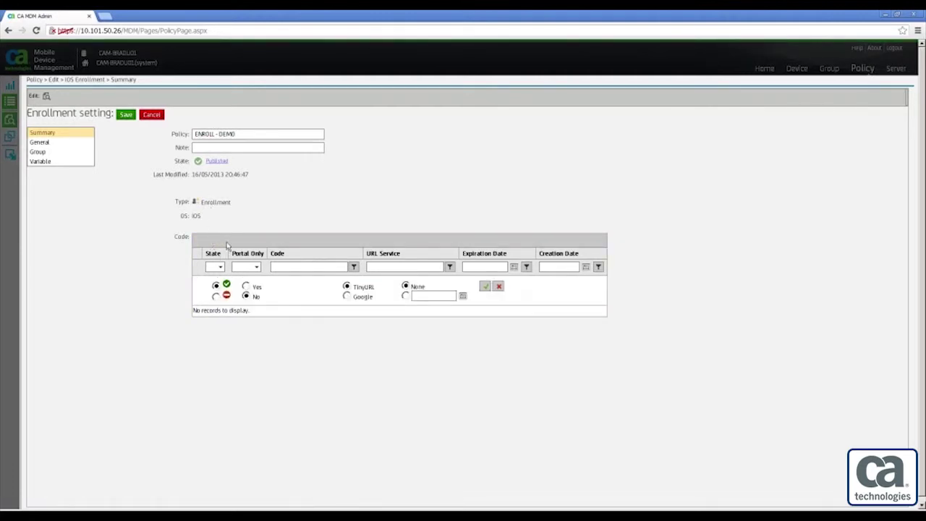
pyautogui.click(485, 287)
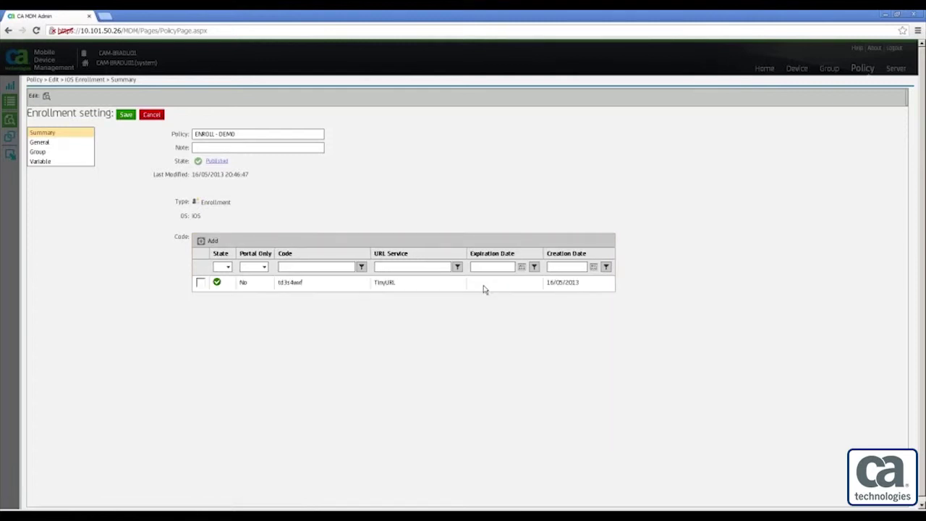
# - Assign the Config DEMO group to the enrollment policy
pyautogui.click(49, 144)
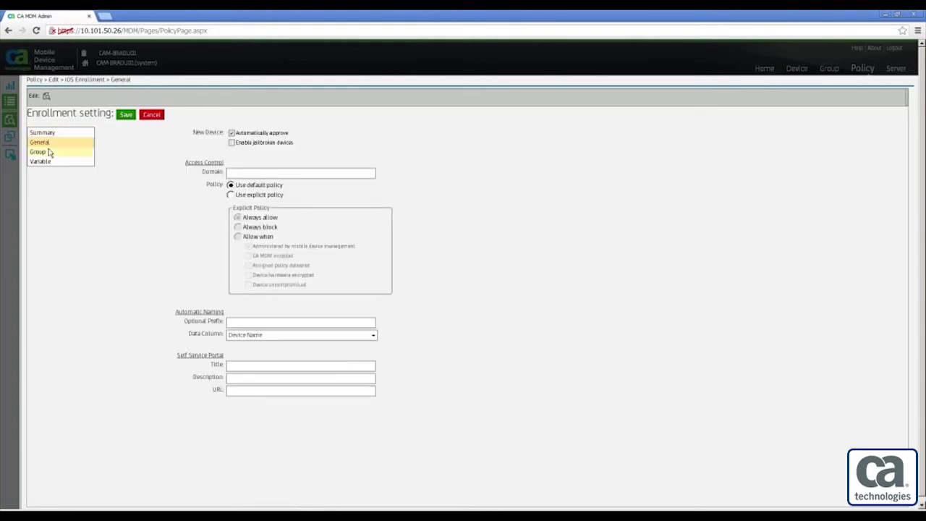
pyautogui.click(49, 153)
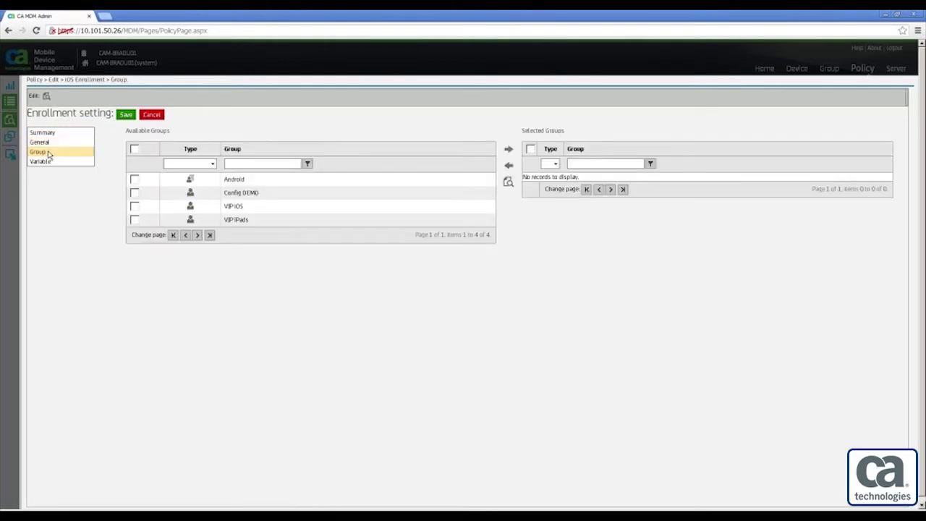
pyautogui.click(135, 193)
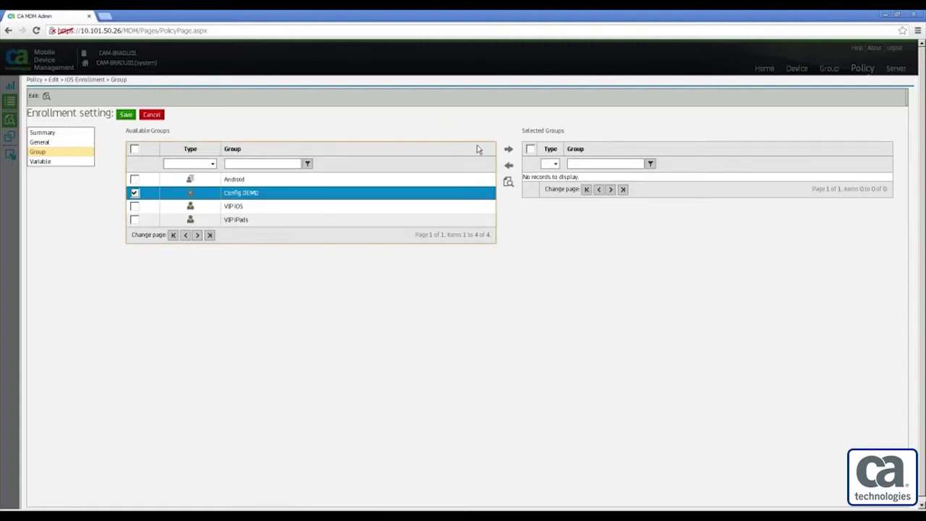
pyautogui.click(509, 150)
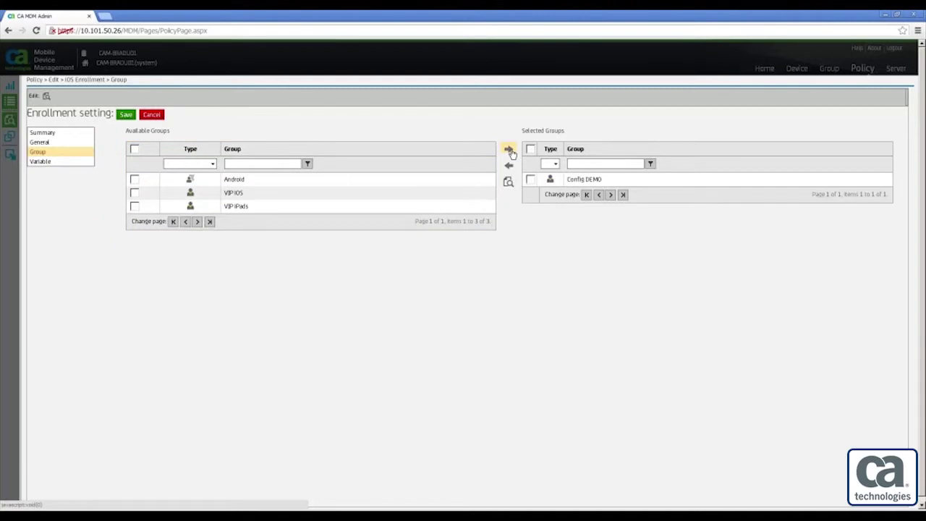
# - Add the UserName variable to the enrollment policy with the device prompt Exchange ID and no entry mask
pyautogui.click(40, 163)
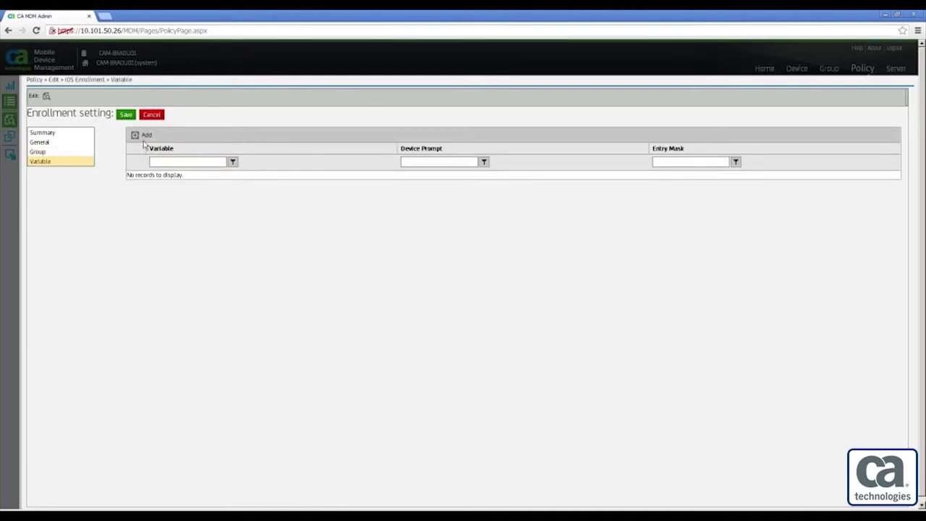
pyautogui.click(142, 138)
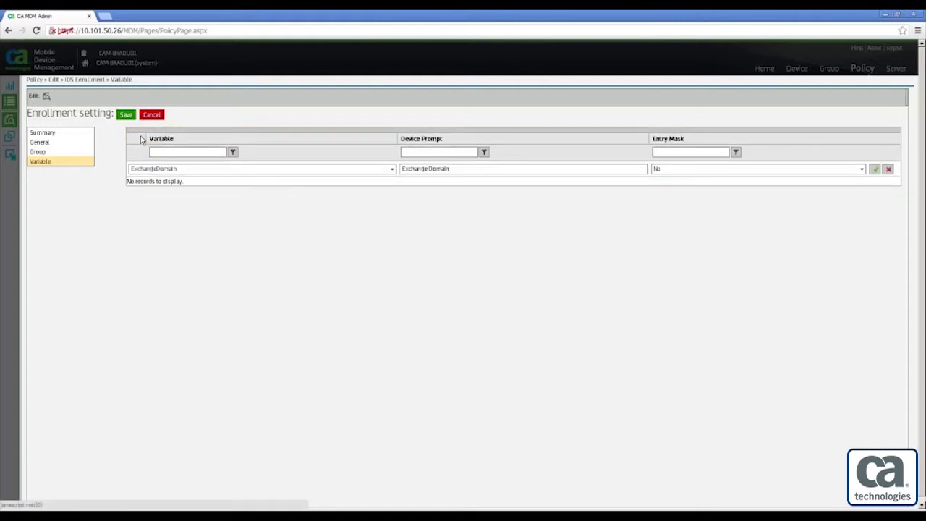
pyautogui.click(392, 170)
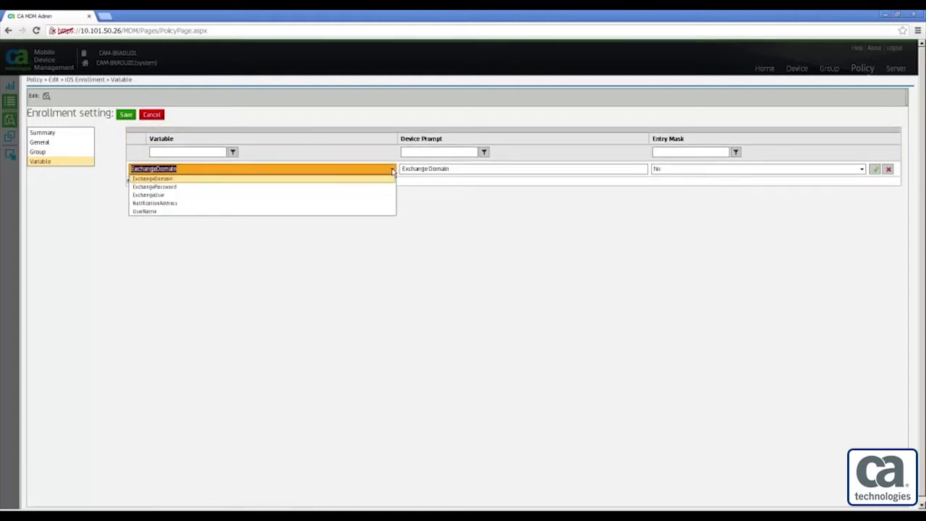
pyautogui.click(341, 211)
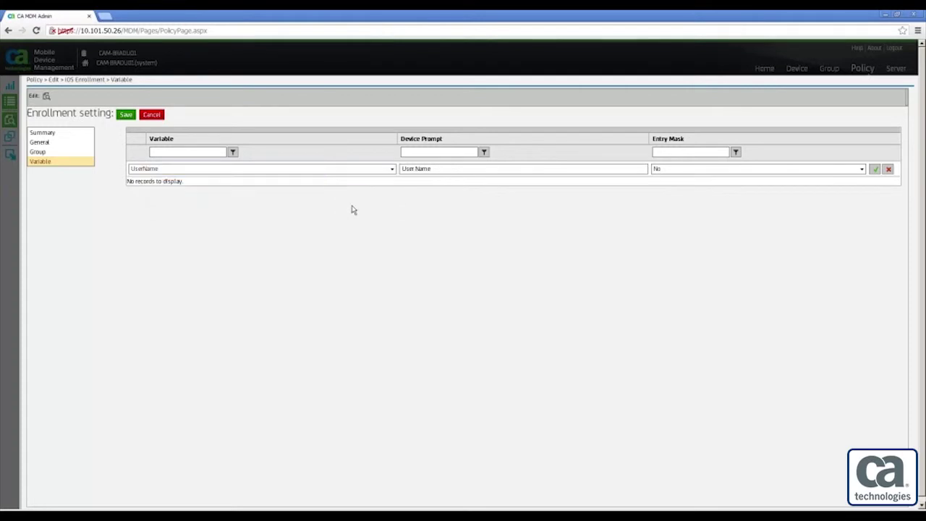
pyautogui.moveTo(446, 172); pyautogui.dragTo(379, 160)
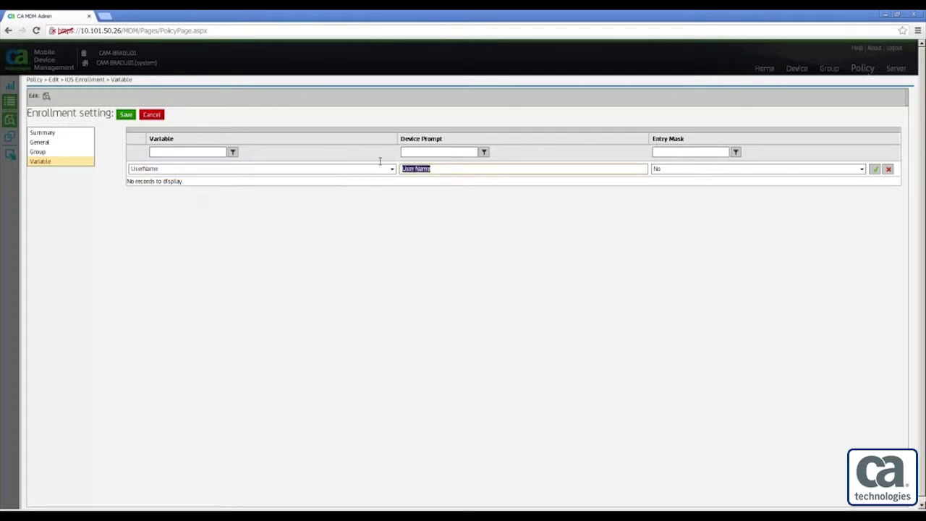
pyautogui.write('Exchange ID')
pyautogui.click(875, 169)
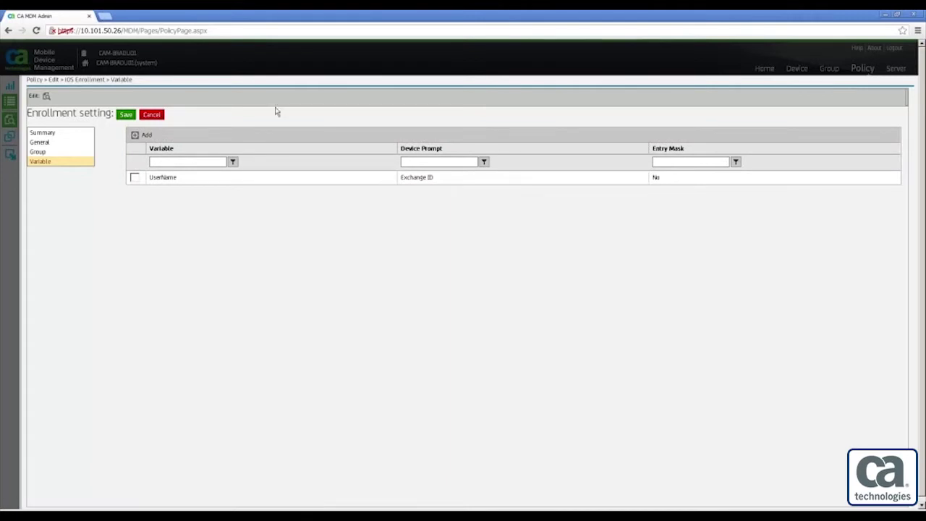
# - Add the ExchangePassword variable with its default prompt and entry mask, and save the enrollment policy
pyautogui.click(146, 136)
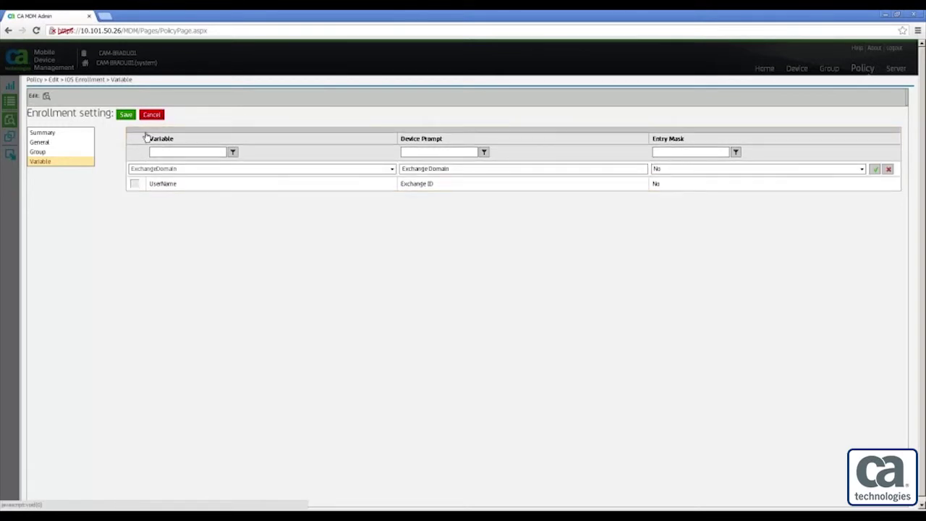
pyautogui.click(393, 169)
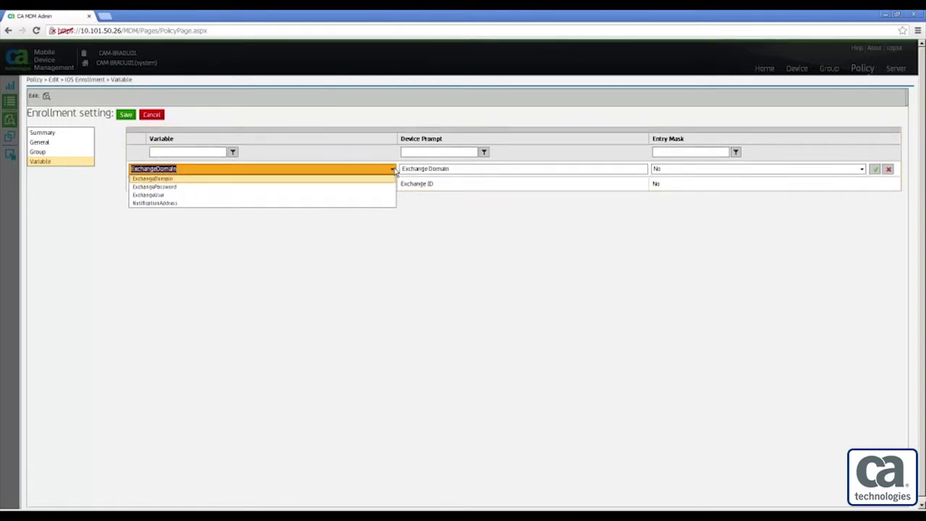
pyautogui.click(332, 191)
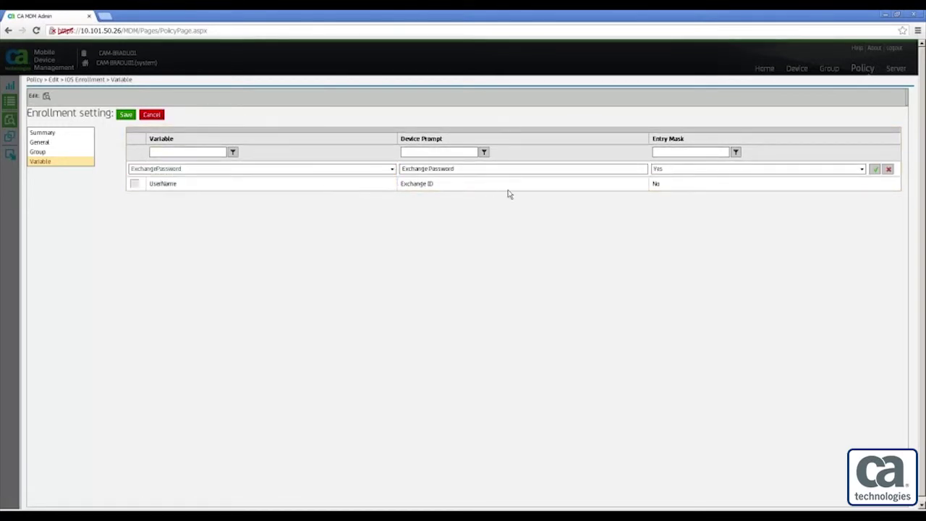
pyautogui.click(873, 169)
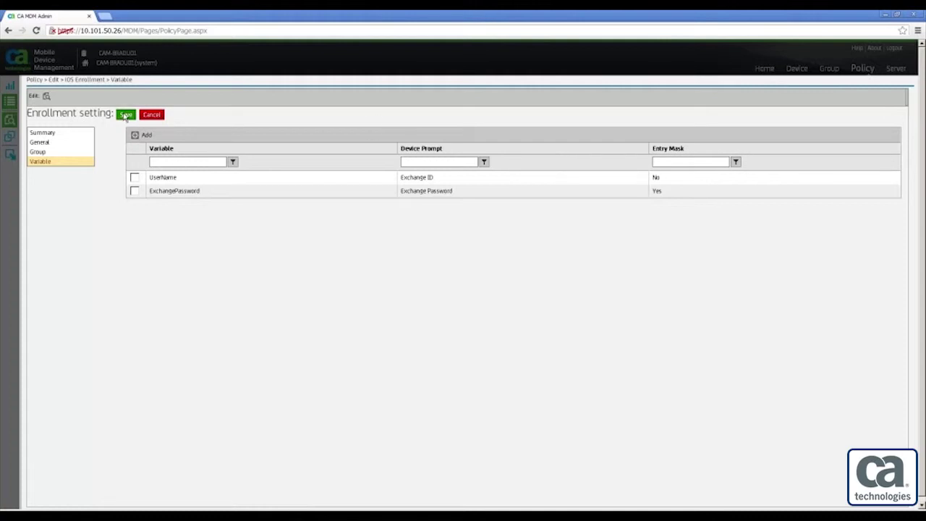
pyautogui.click(126, 116)
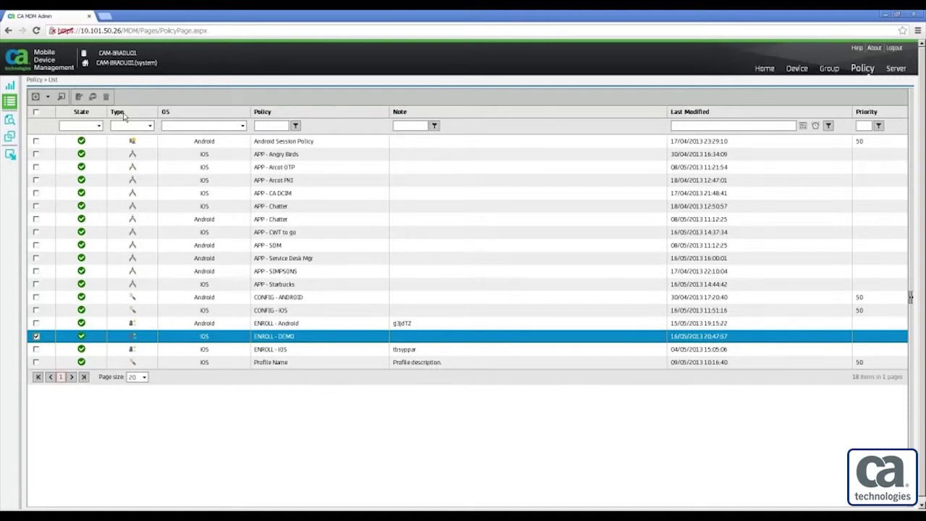
# - Create an iOS configuration policy named CONFIG - DEMO
pyautogui.click(47, 98)
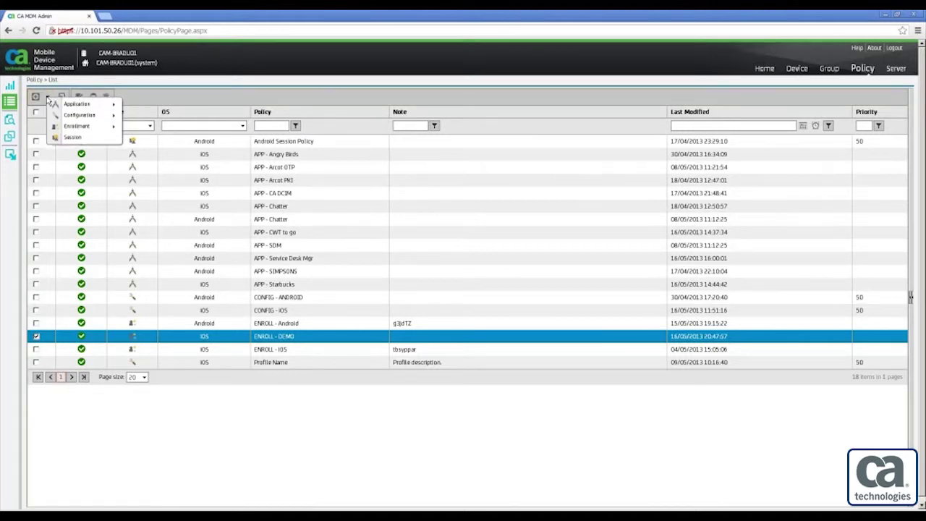
pyautogui.moveTo(115, 105)
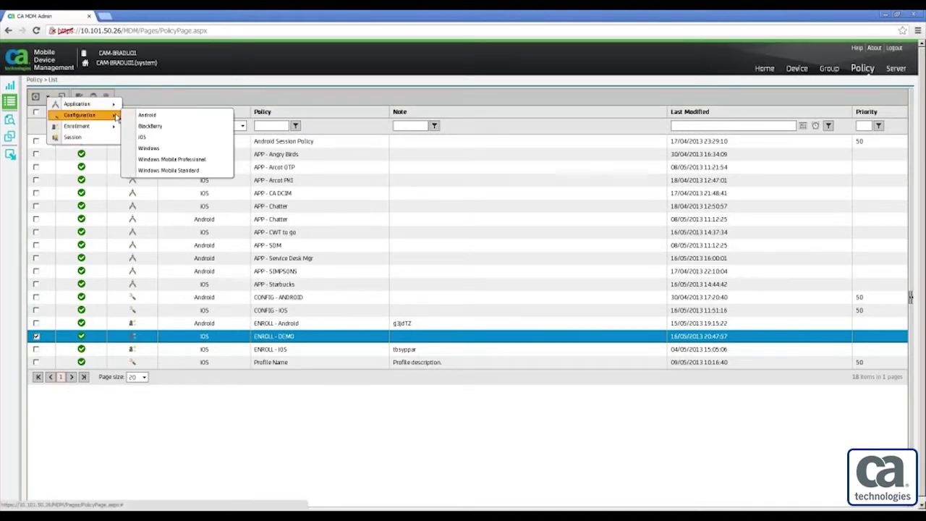
pyautogui.click(193, 137)
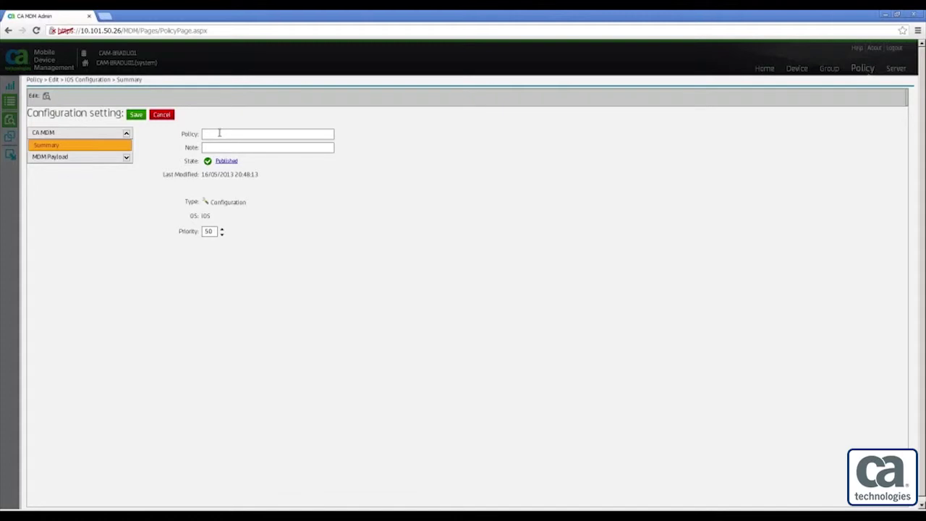
pyautogui.write('CONFIG - DEMO')
# - Try lowering the configuration policy's priority to 47, and return it to 50
pyautogui.click(222, 235)
pyautogui.click(222, 236)
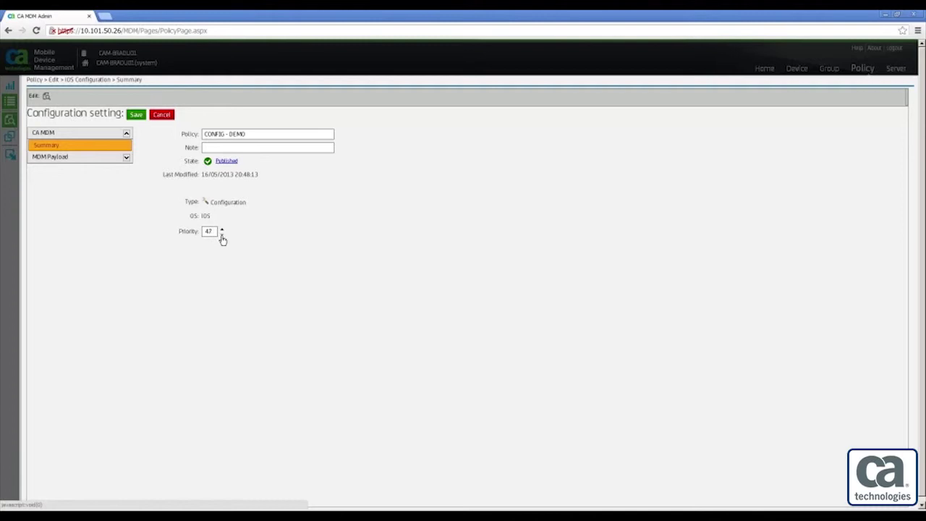
pyautogui.click(222, 236)
pyautogui.click(223, 235)
# - Add an Exchange ActiveSync payload to the configuration policy and name it Corporate
pyautogui.click(87, 159)
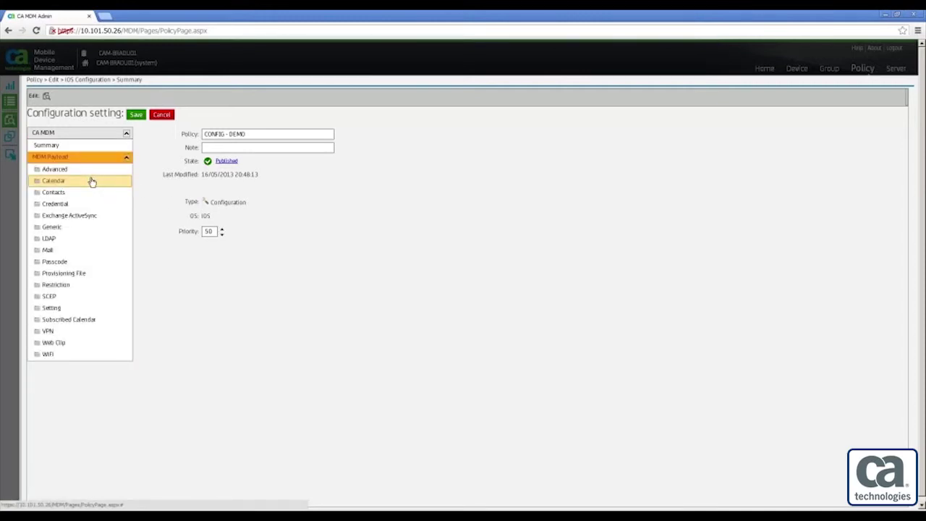
pyautogui.click(109, 219)
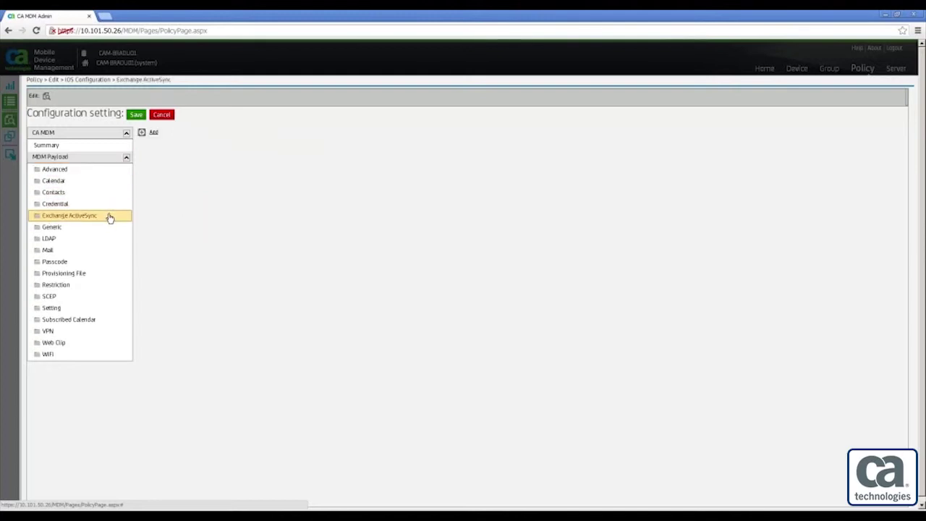
pyautogui.click(152, 138)
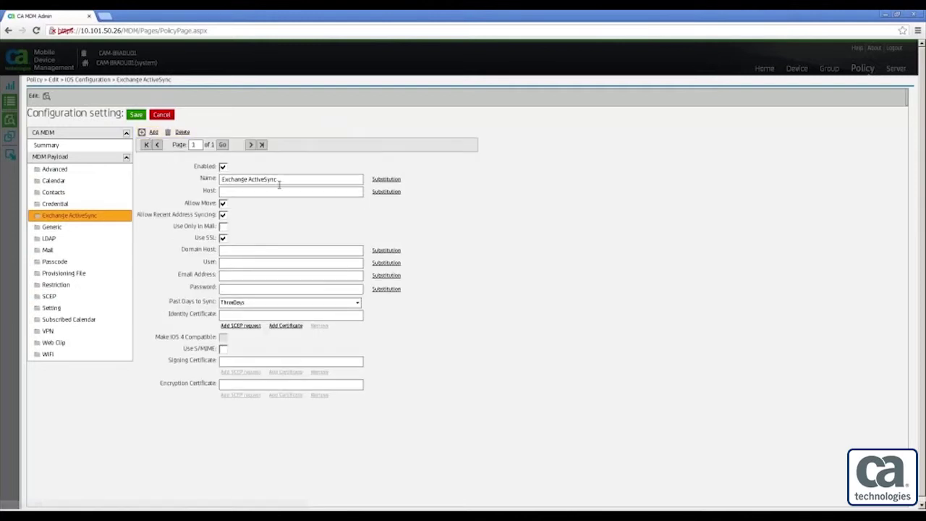
pyautogui.moveTo(282, 182); pyautogui.dragTo(190, 180)
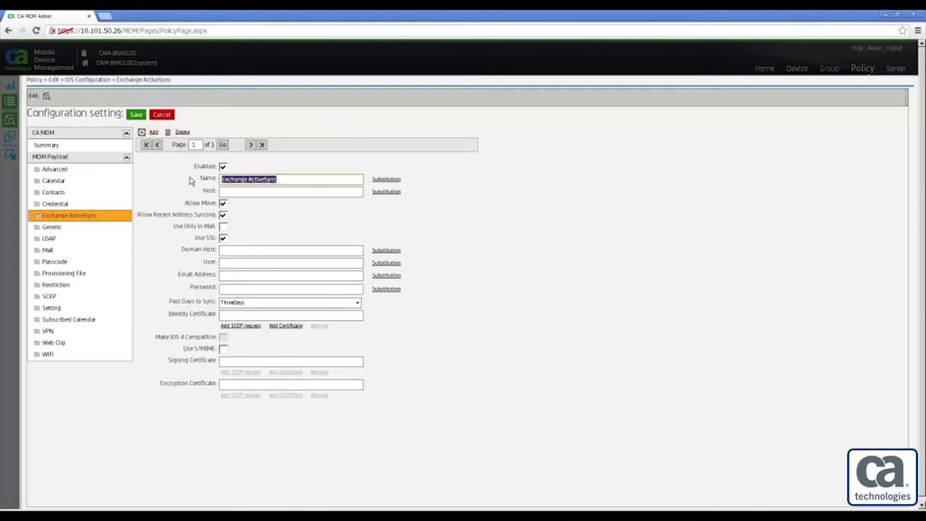
pyautogui.write('Corp')
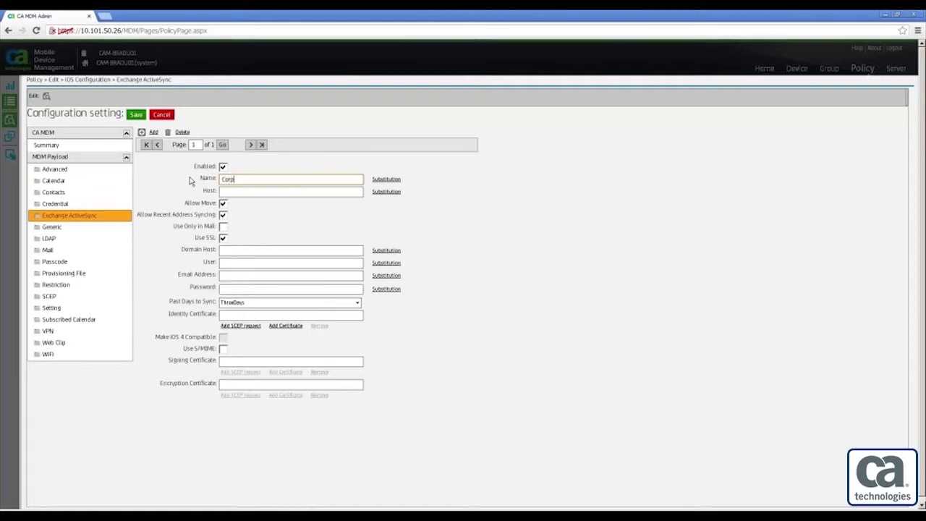
pyautogui.write('orate')
# - Set the payload's host to webmail10.ca.com and domain host to ca.com, with Allow Move turned off
pyautogui.click(225, 191)
pyautogui.write('webmail')
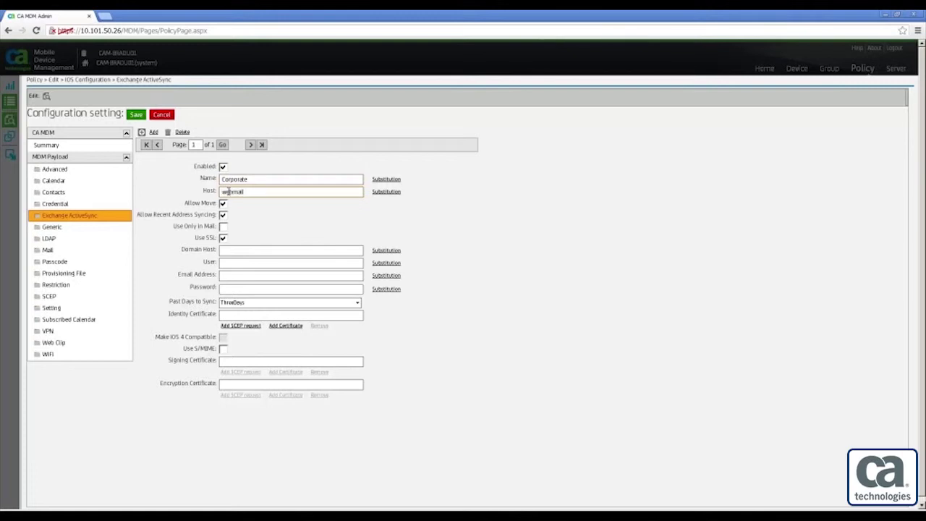
pyautogui.write('10.ca.com')
pyautogui.click(222, 203)
pyautogui.write('ca.com')
# - Fill the payload's User field with the UserName substitution variable
pyautogui.click(384, 264)
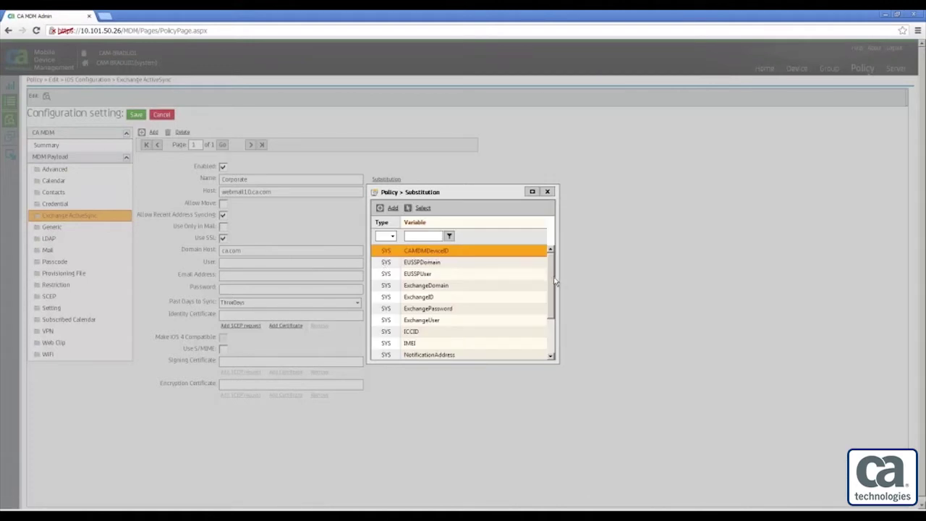
pyautogui.moveTo(553, 286); pyautogui.dragTo(559, 321)
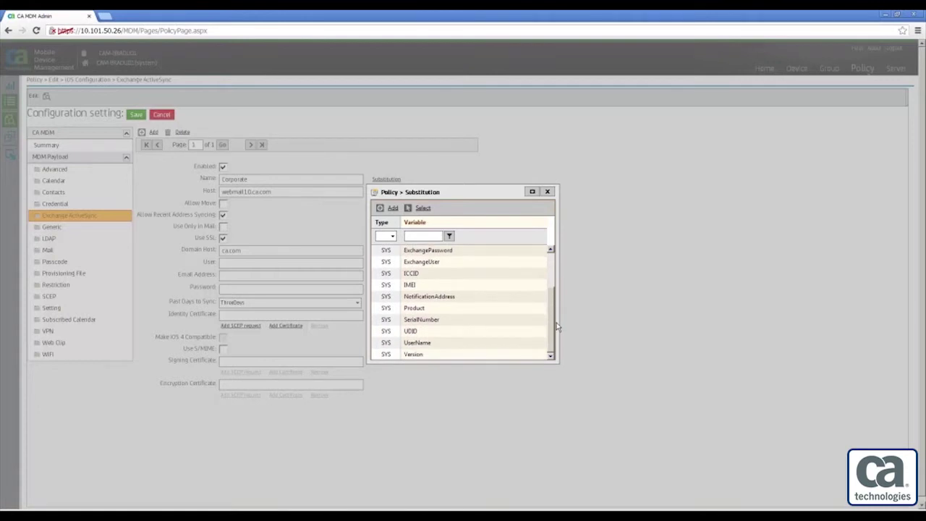
pyautogui.click(415, 345)
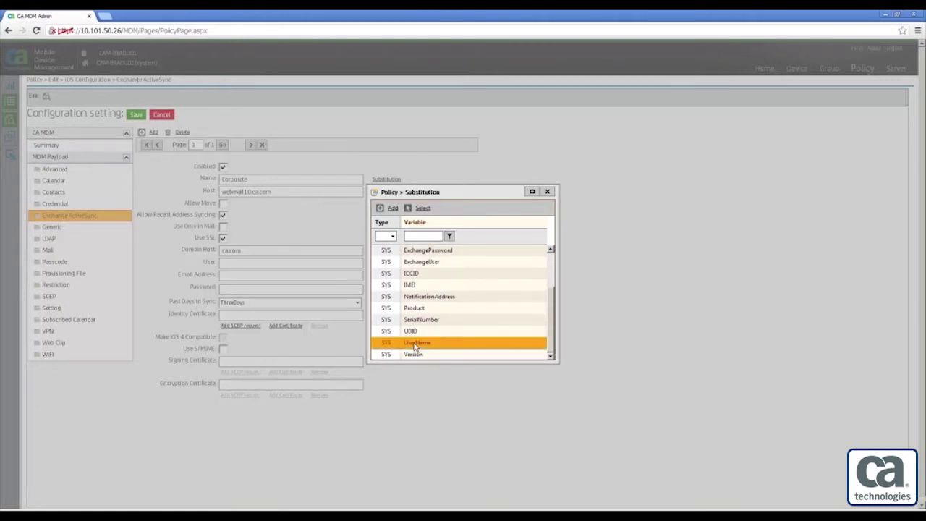
pyautogui.click(421, 210)
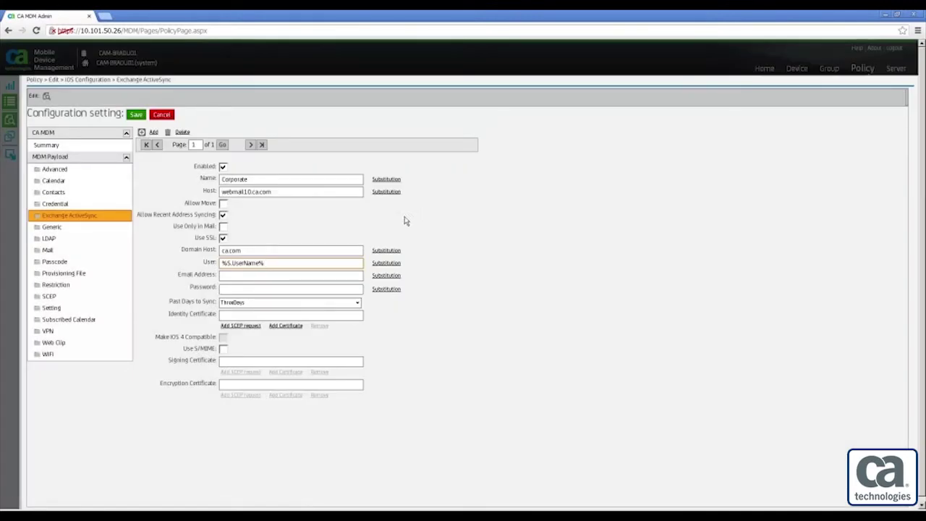
pyautogui.click(385, 275)
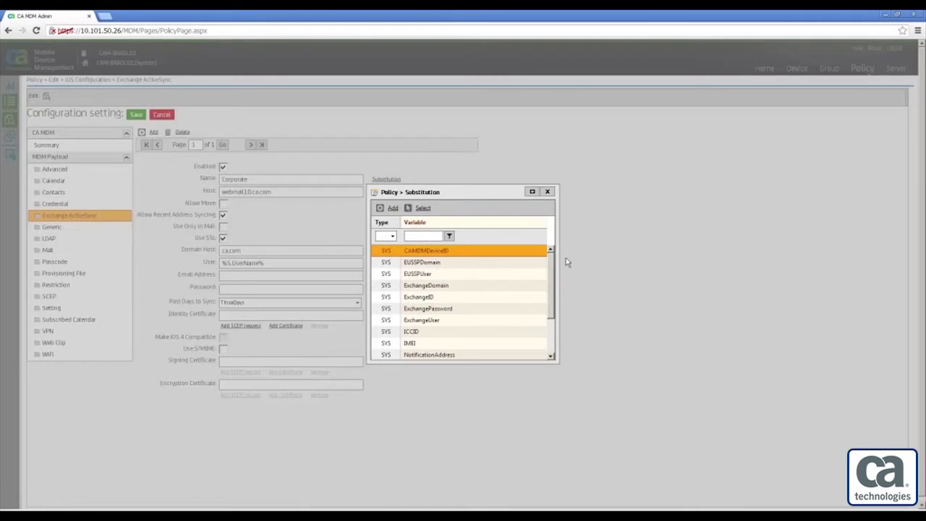
pyautogui.moveTo(552, 275); pyautogui.dragTo(557, 327)
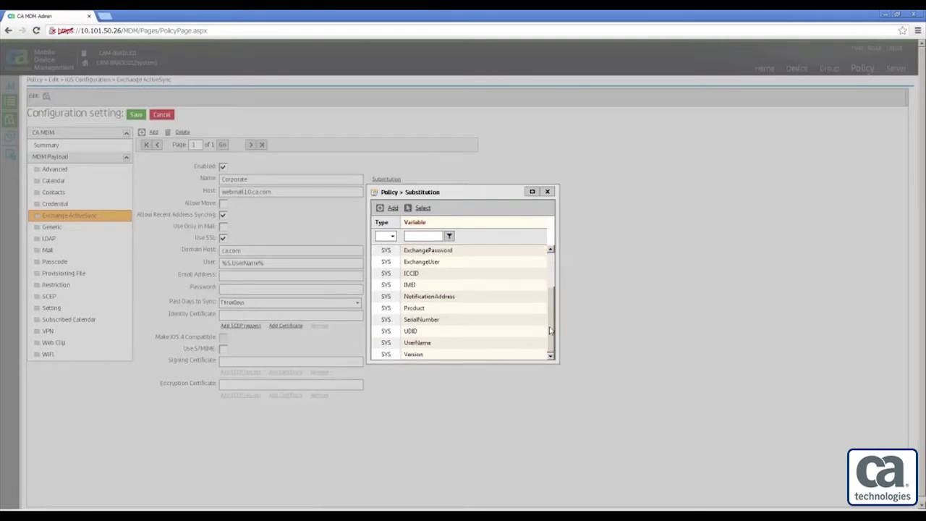
pyautogui.click(414, 346)
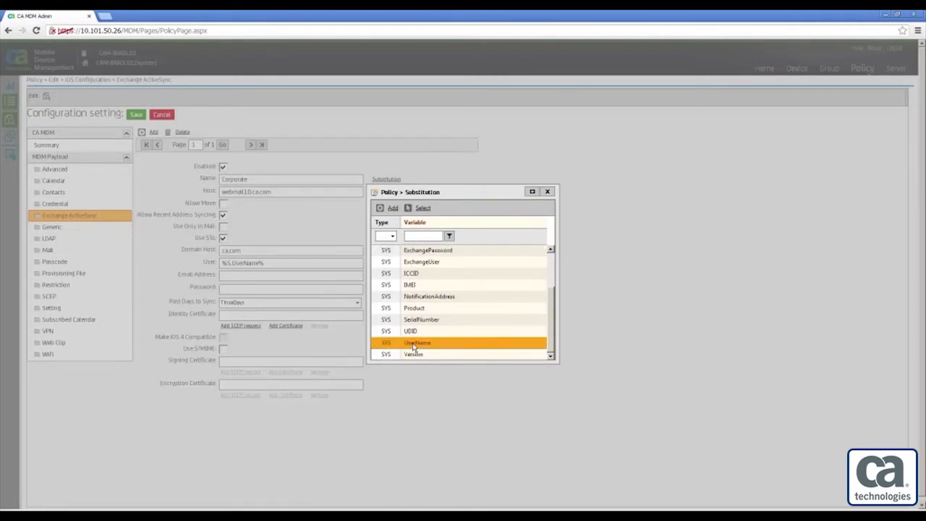
pyautogui.click(418, 209)
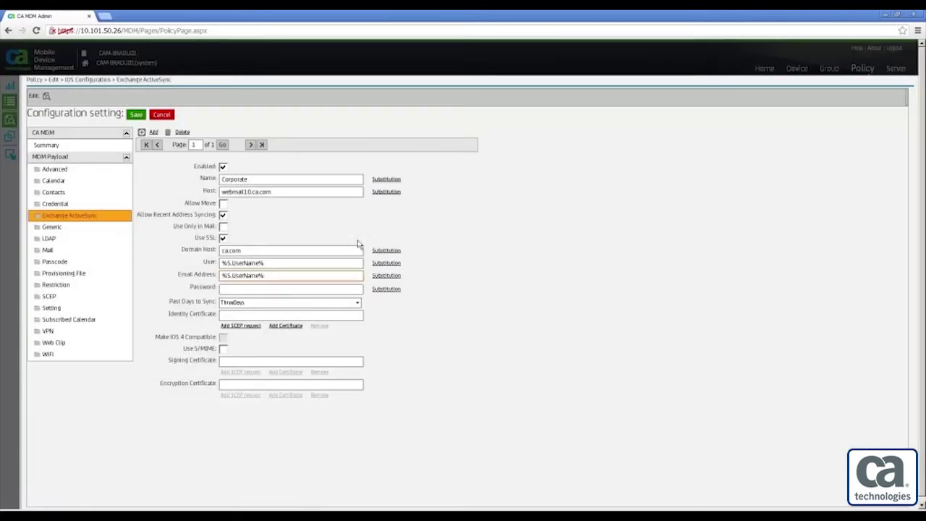
pyautogui.write('@ca.com')
# - Fill the ActiveSync payload's Password field with the ExchangePassword substitution variable
pyautogui.click(280, 290)
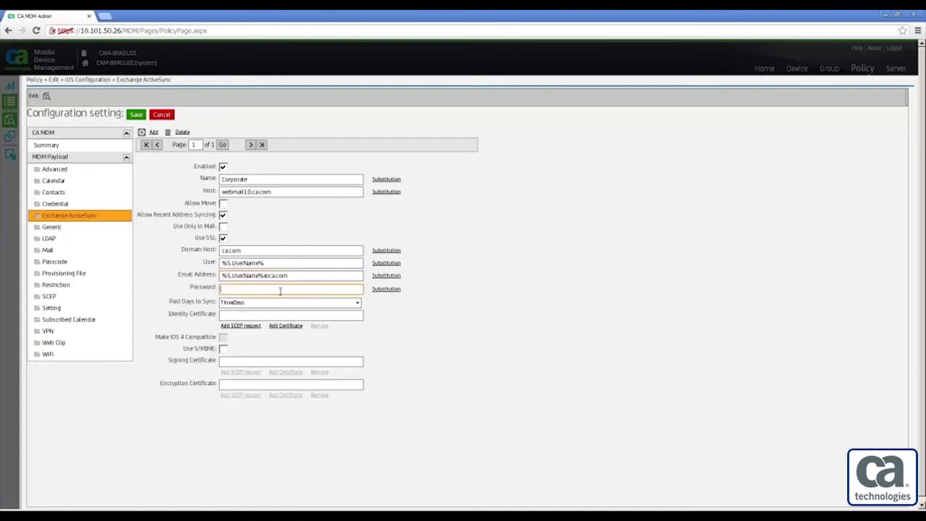
pyautogui.click(394, 290)
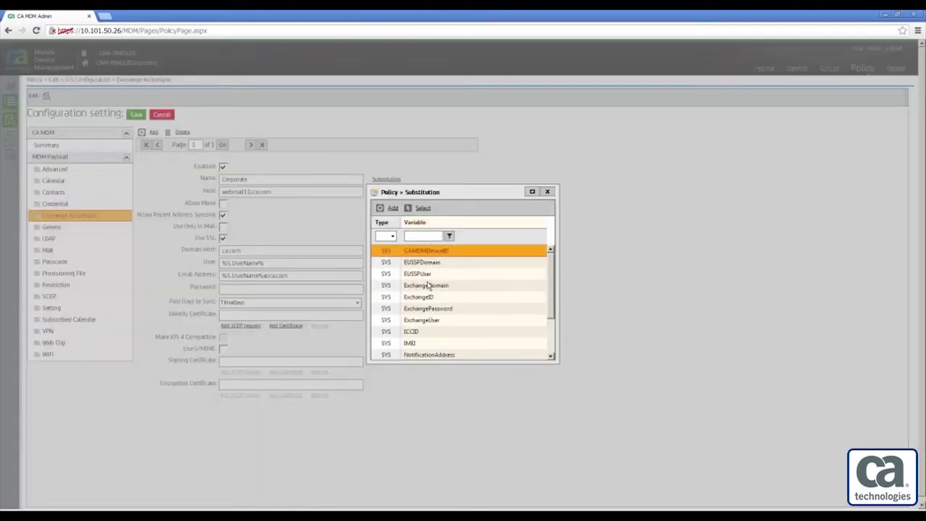
pyautogui.click(441, 311)
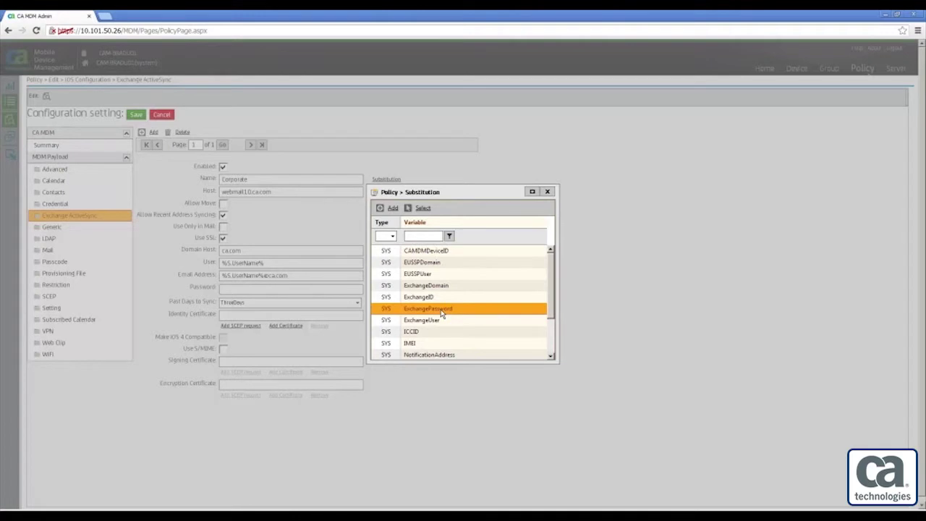
pyautogui.click(425, 208)
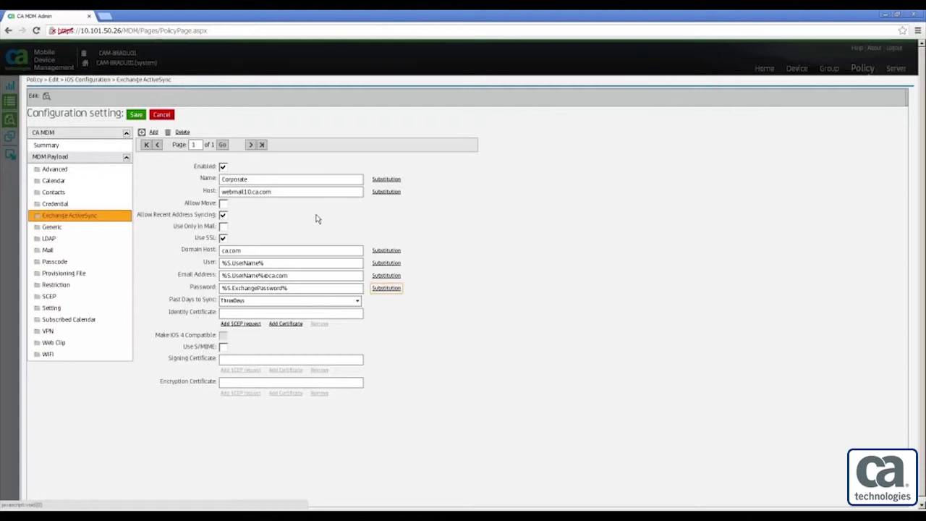
pyautogui.click(92, 262)
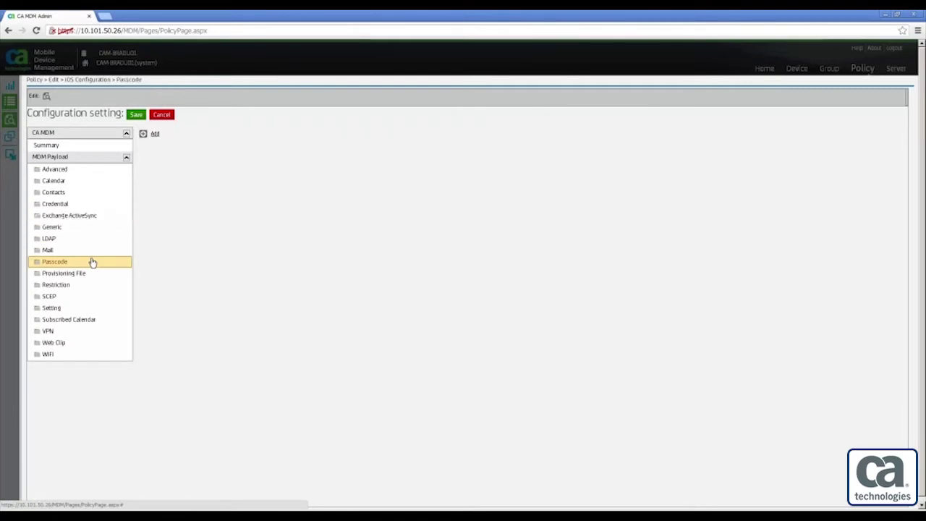
pyautogui.click(152, 134)
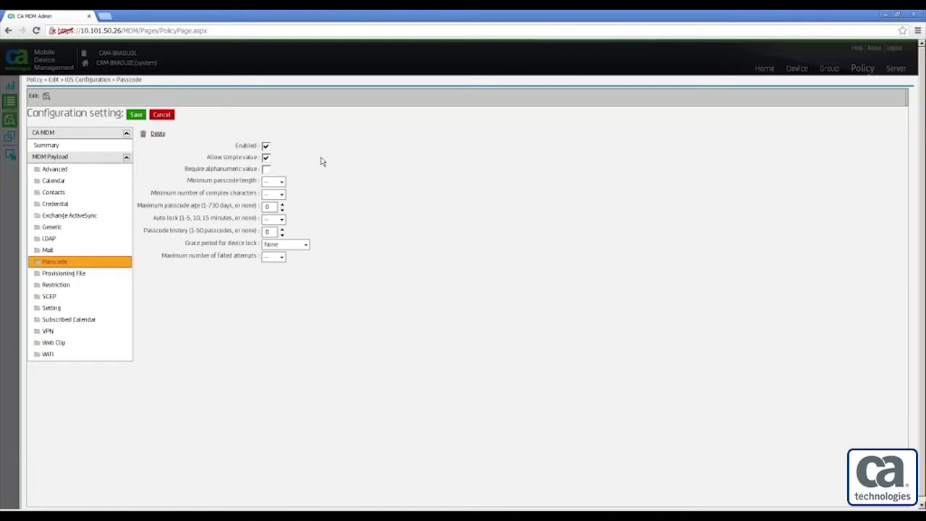
pyautogui.click(158, 135)
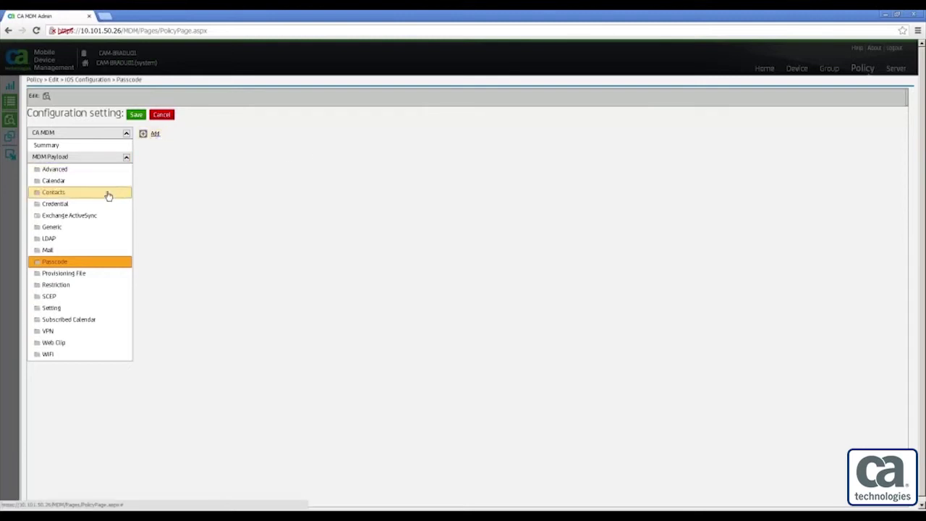
# - Add a Restriction payload to the configuration policy that disallows use of the camera and iCloud backup
pyautogui.click(77, 287)
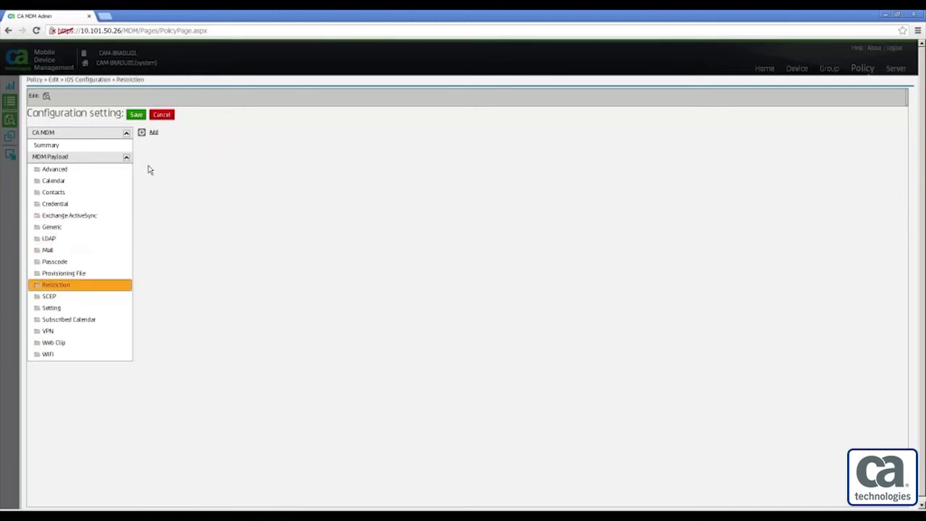
pyautogui.click(154, 133)
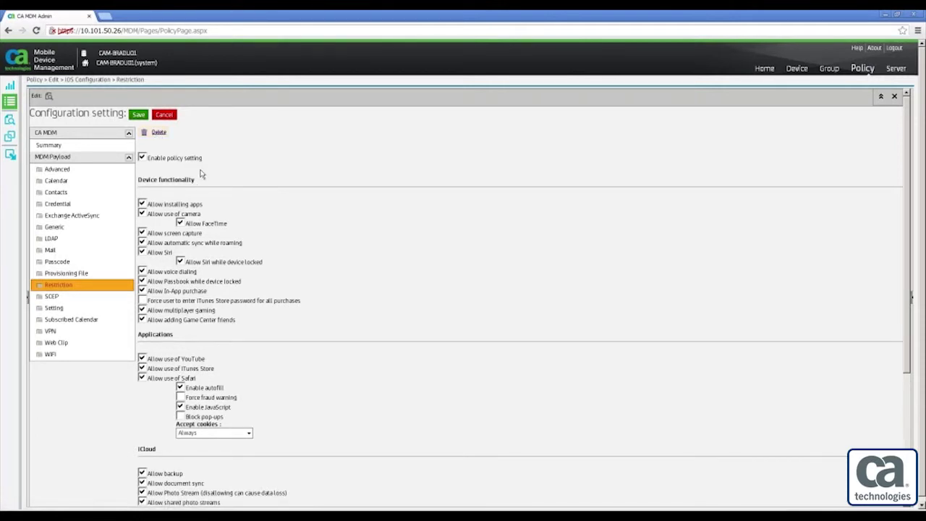
pyautogui.click(141, 214)
pyautogui.scroll(-2, 909, 201)
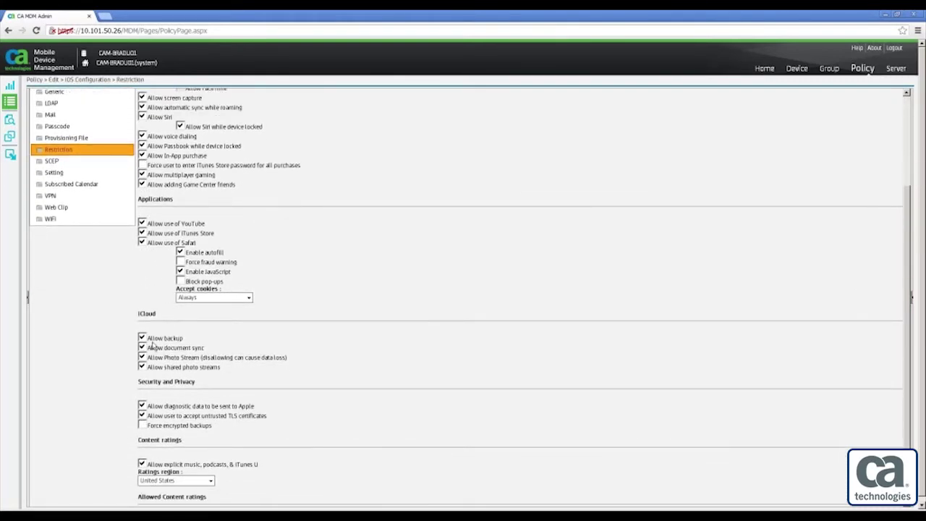
pyautogui.click(143, 338)
pyautogui.scroll(-1, 909, 336)
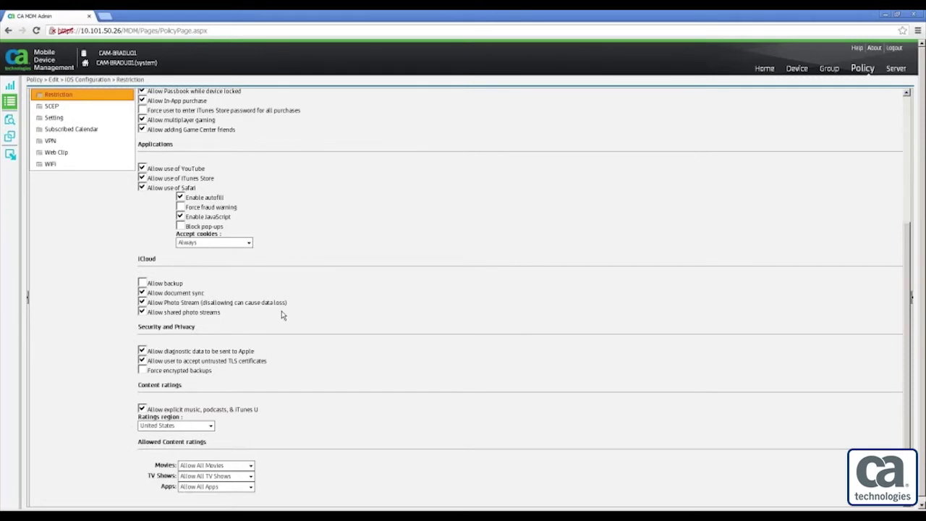
pyautogui.click(71, 153)
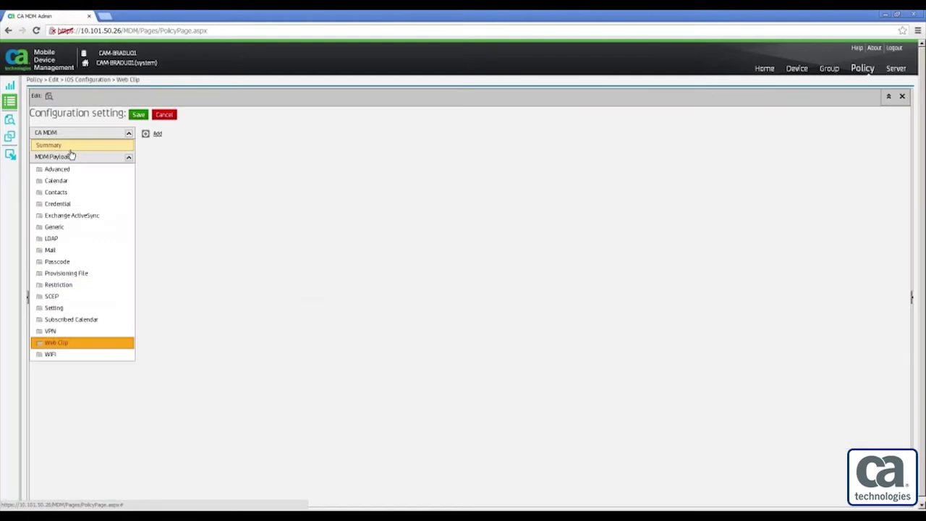
pyautogui.click(158, 134)
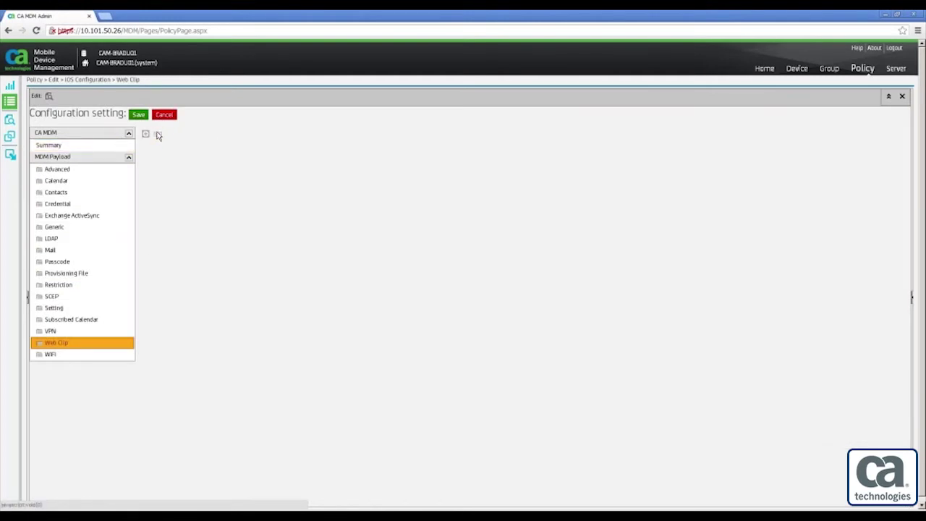
pyautogui.click(263, 182)
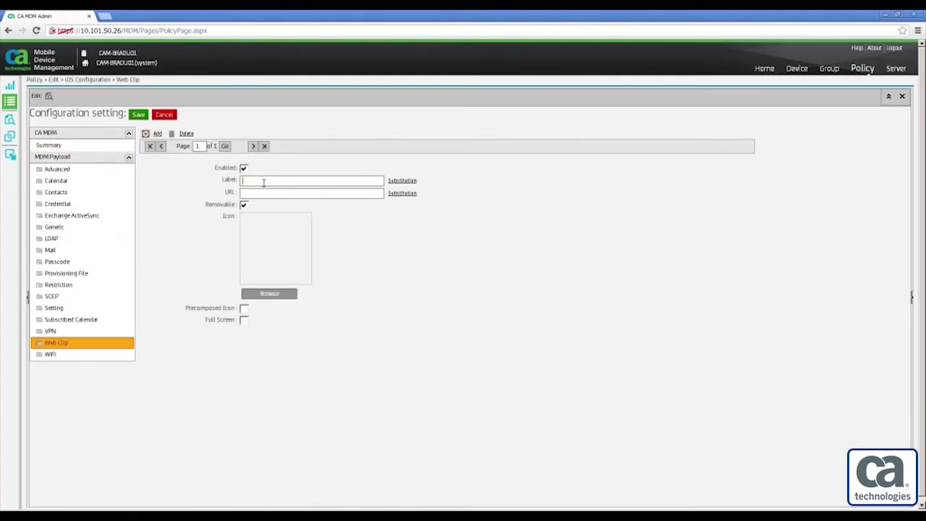
pyautogui.write('Self Service')
pyautogui.click(261, 192)
pyautogui.write('https://10.101.50')
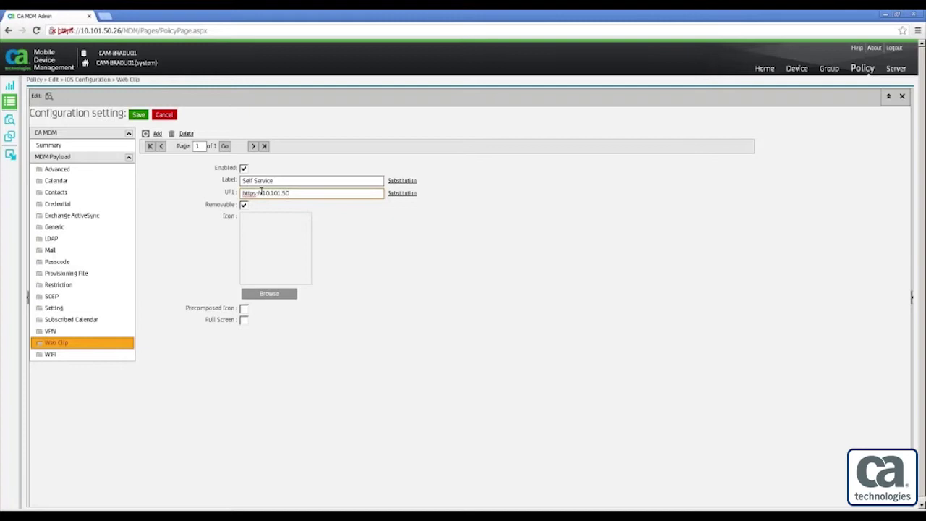
pyautogui.write('.26/ssp')
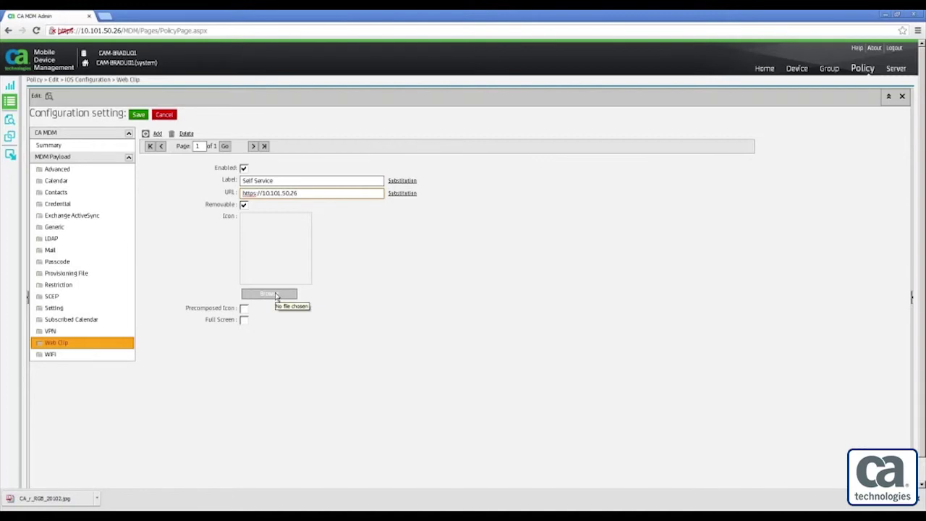
# - Use the image CA_r_RGB_20102.jpg as the Self Service web clip's icon
pyautogui.click(275, 294)
pyautogui.click(112, 88)
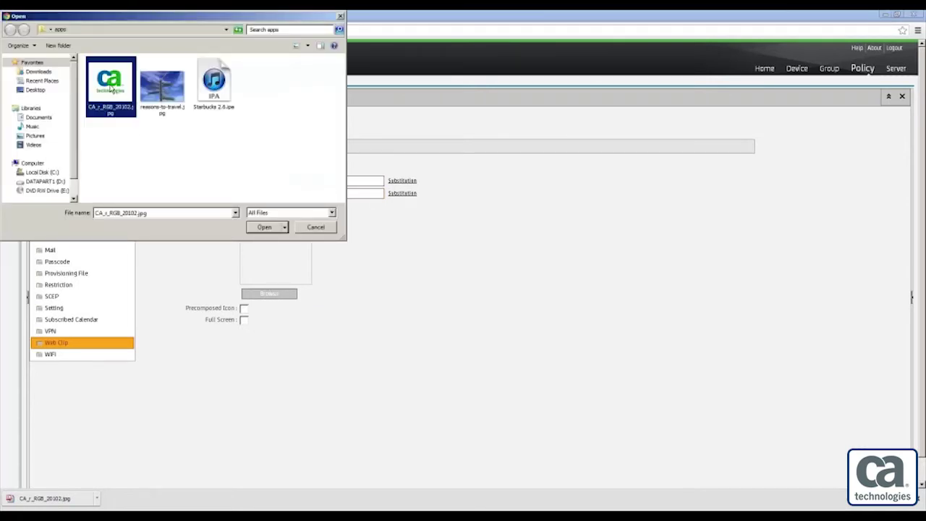
pyautogui.click(273, 228)
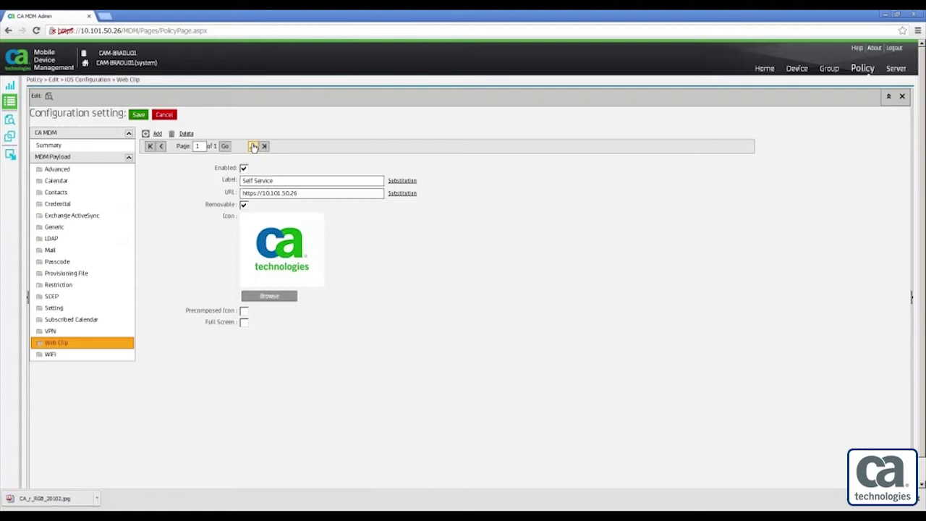
pyautogui.click(154, 135)
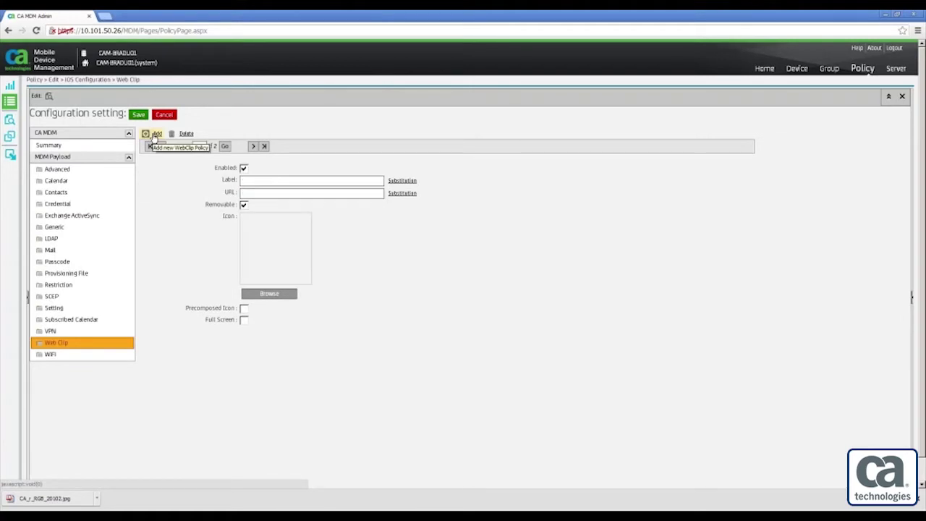
pyautogui.click(253, 180)
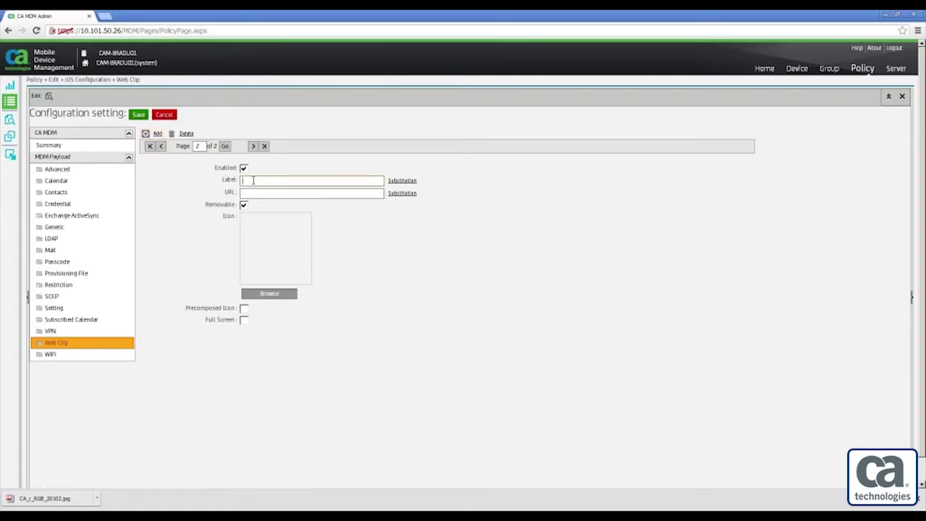
pyautogui.write('www.ca.com')
pyautogui.click(254, 193)
pyautogui.write('http://www.ca.co')
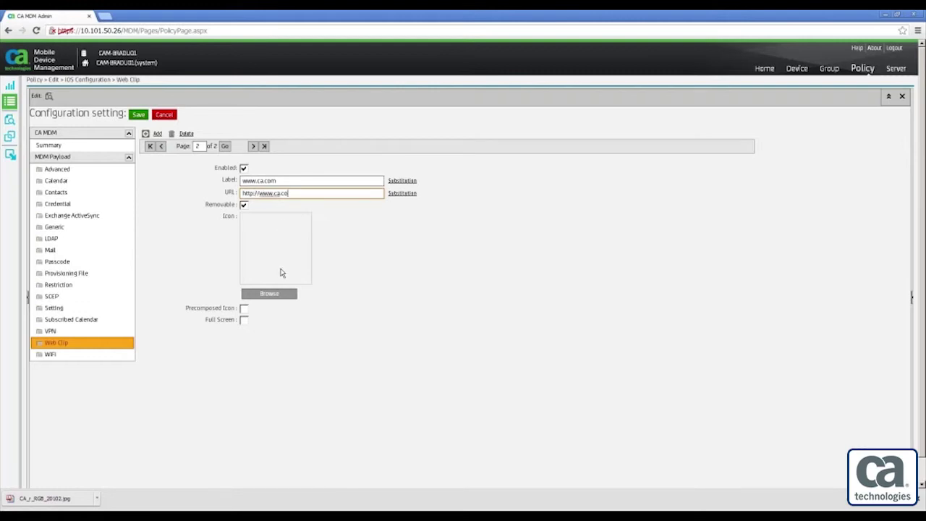
pyautogui.write('m')
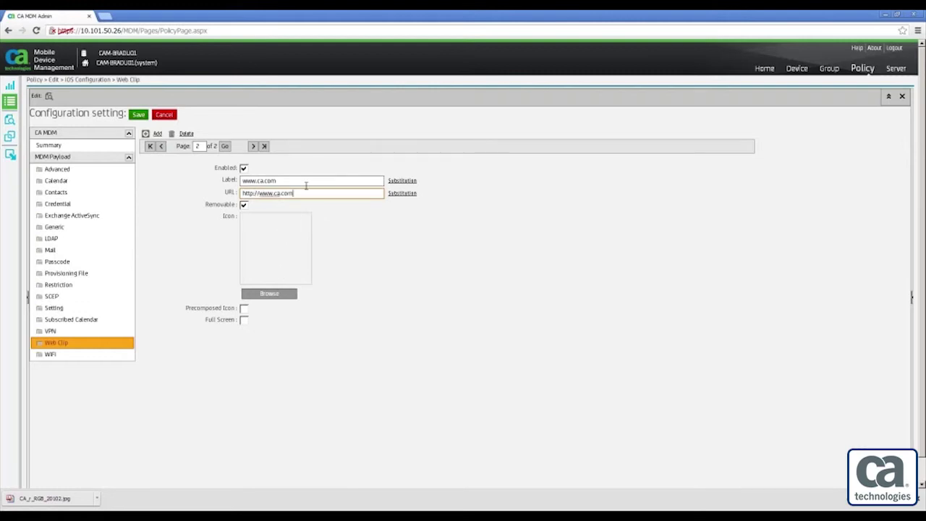
pyautogui.click(271, 294)
pyautogui.click(109, 85)
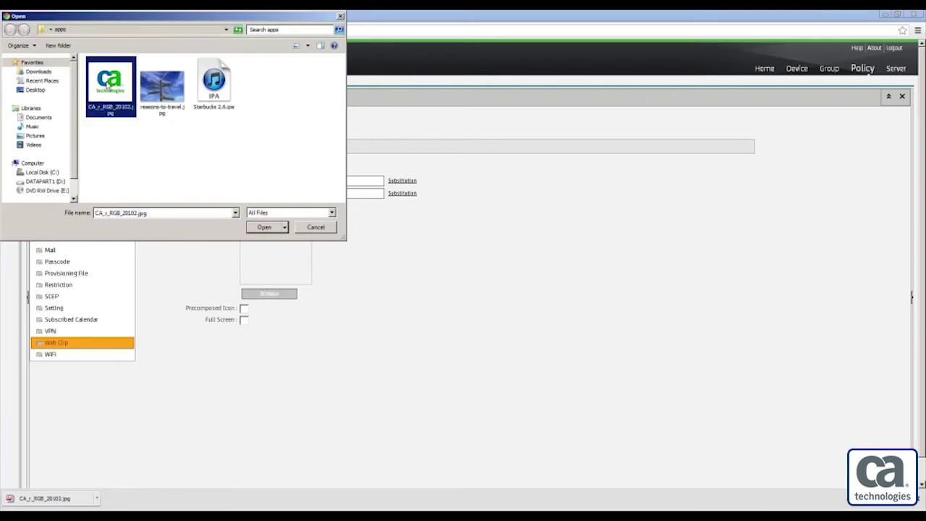
pyautogui.click(264, 227)
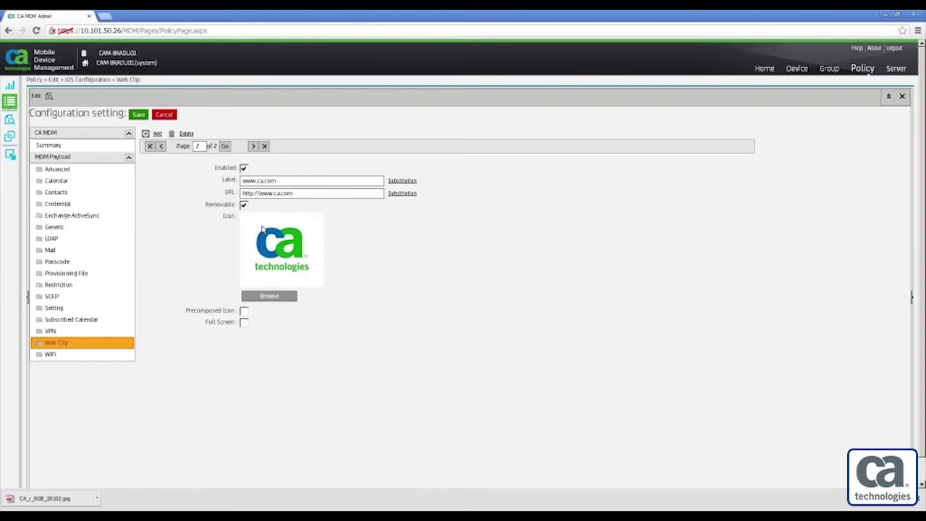
pyautogui.click(139, 115)
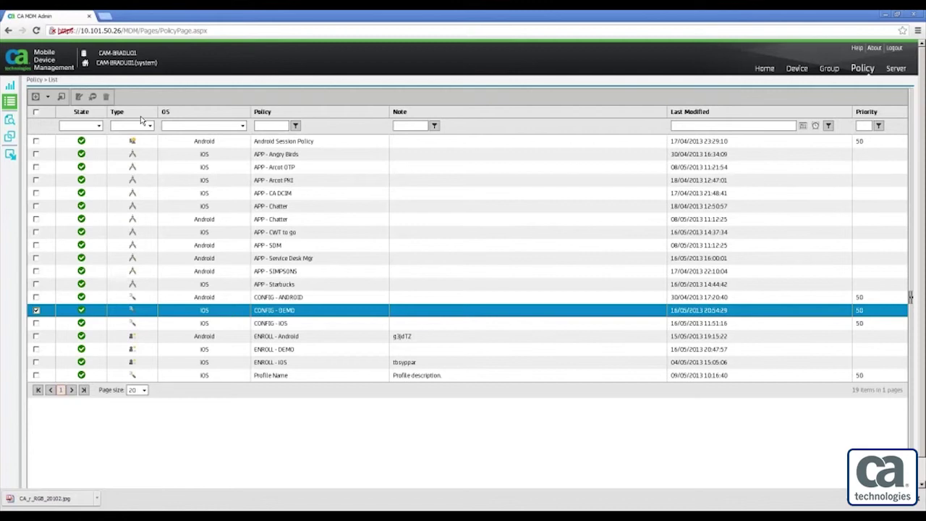
# - List the unlinked groups for the CONFIG - DEMO policy and link the Config DEMO group to it
pyautogui.click(11, 136)
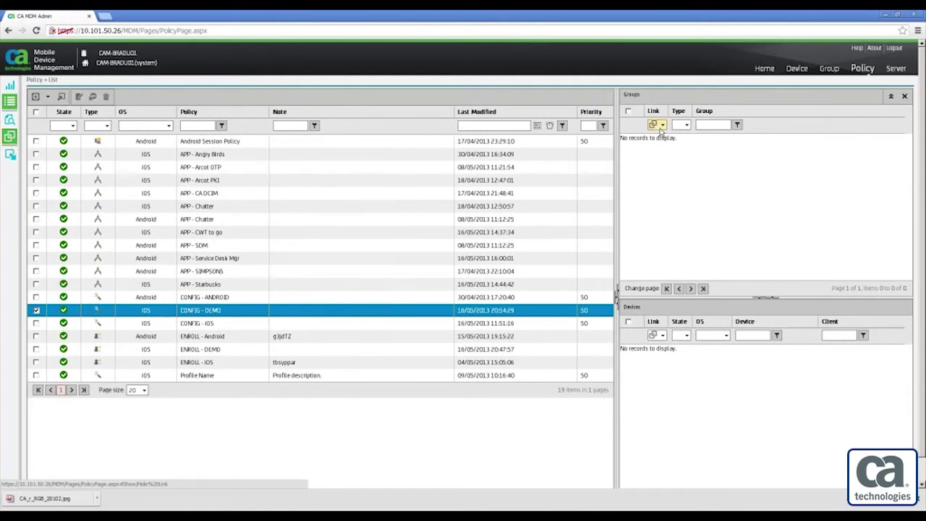
pyautogui.click(660, 128)
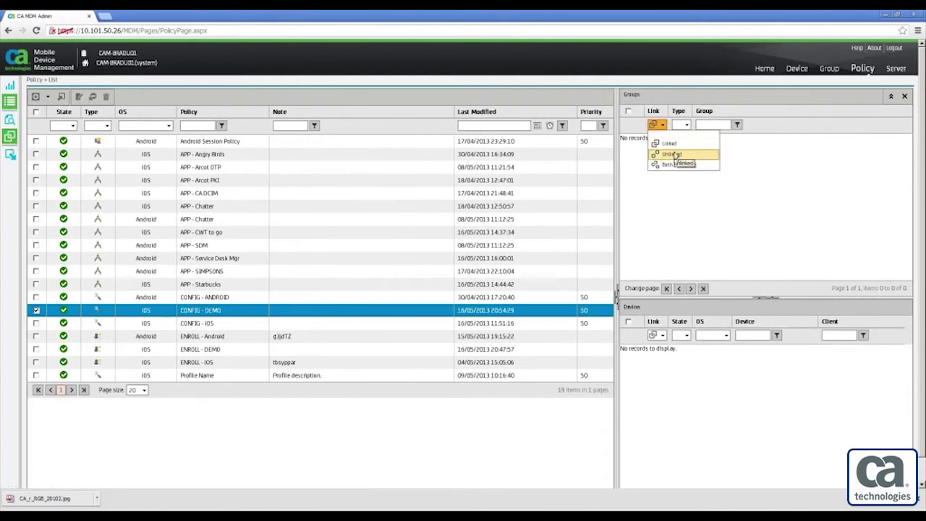
pyautogui.click(673, 154)
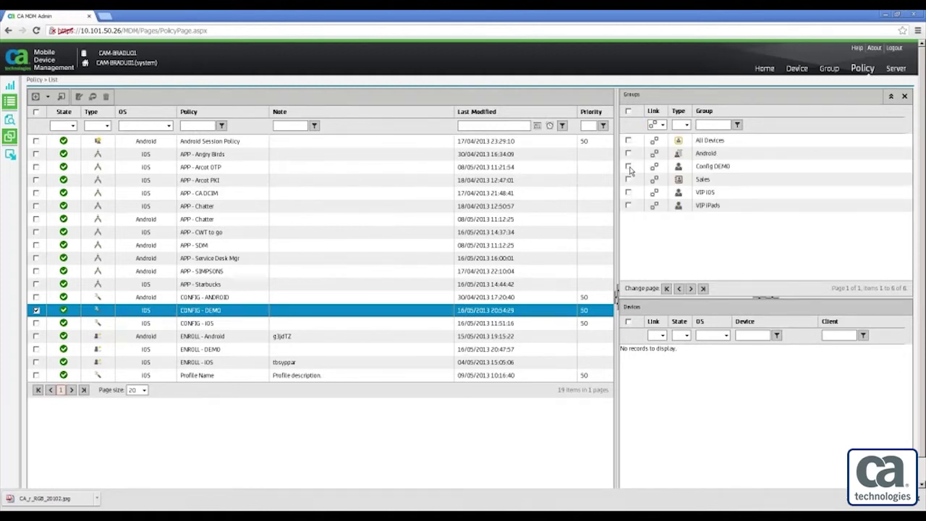
pyautogui.click(628, 167)
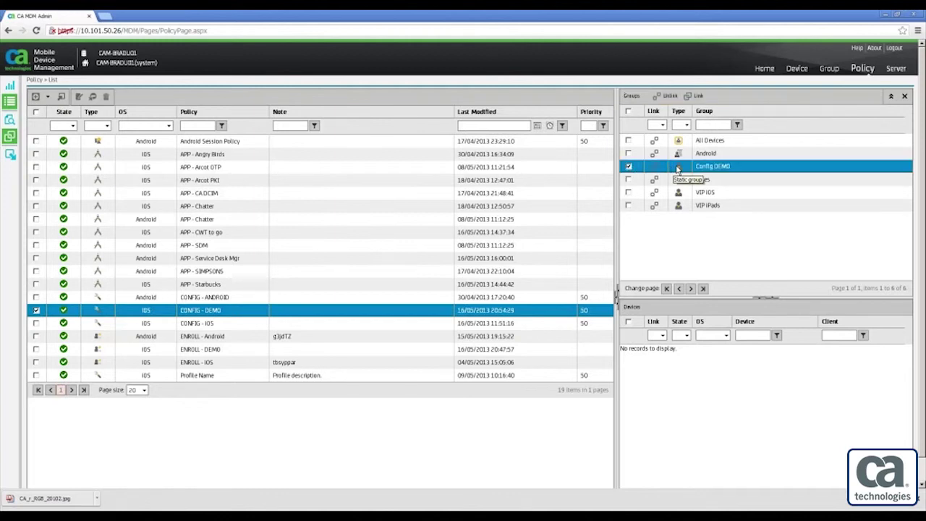
pyautogui.click(699, 98)
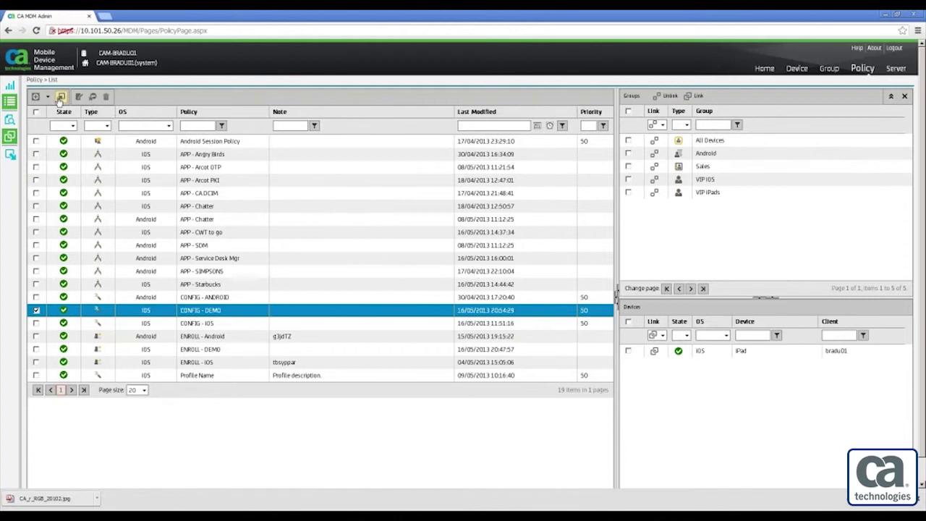
# - Create an Android configuration policy named CONFIG - DROID DEMO with inventory enabled for Software and Hardware
pyautogui.click(46, 97)
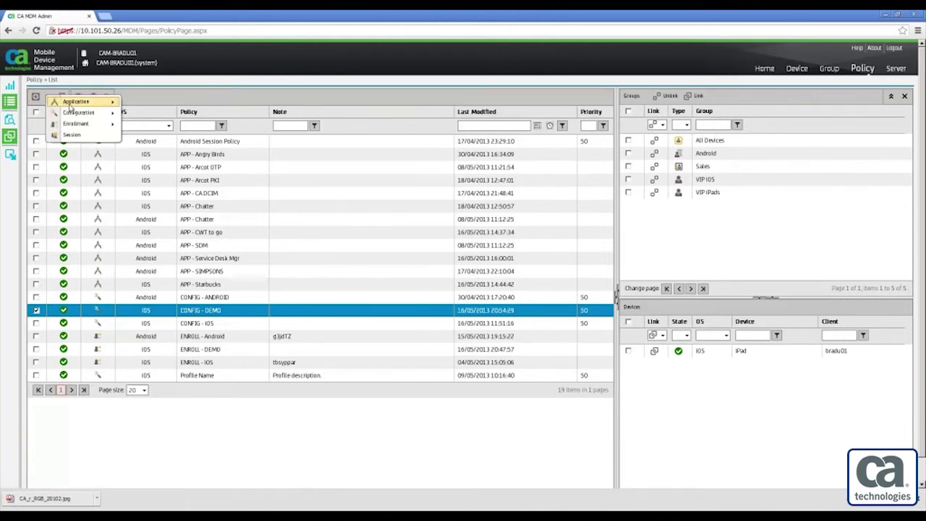
pyautogui.moveTo(87, 113)
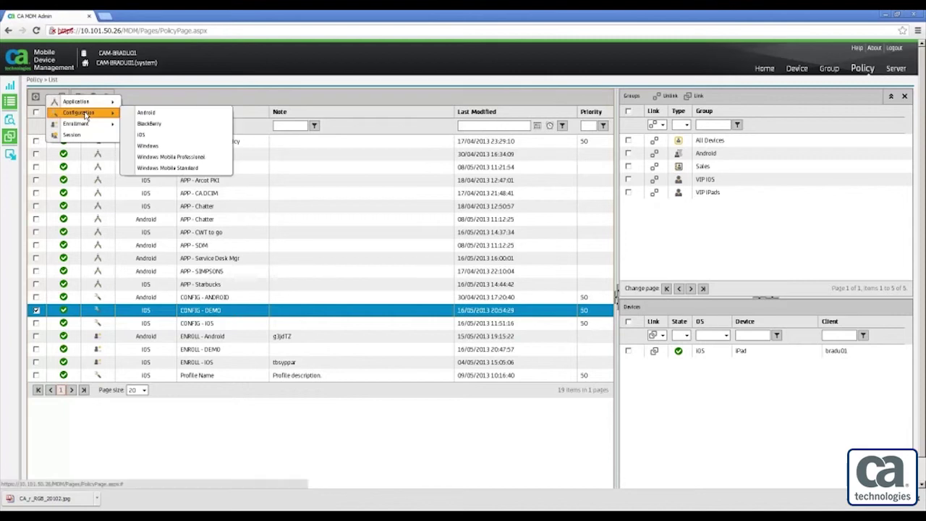
pyautogui.click(186, 118)
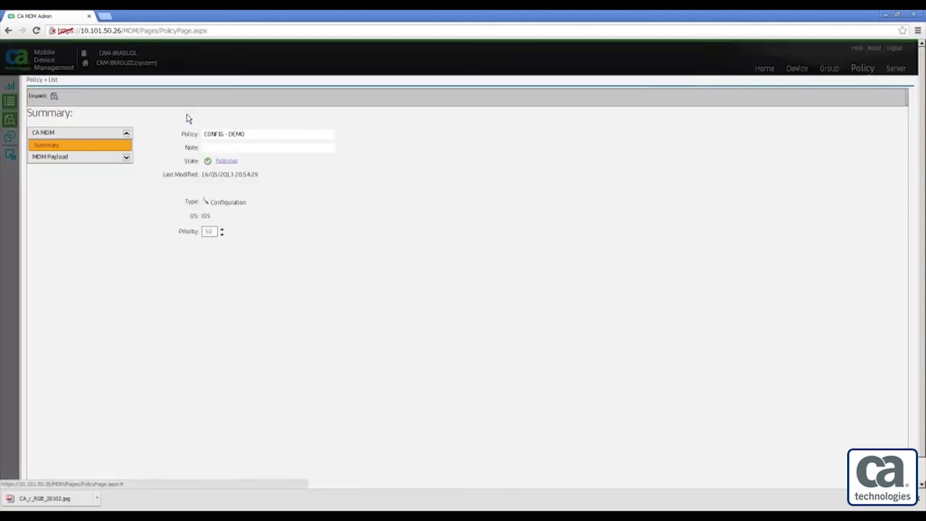
pyautogui.click(223, 134)
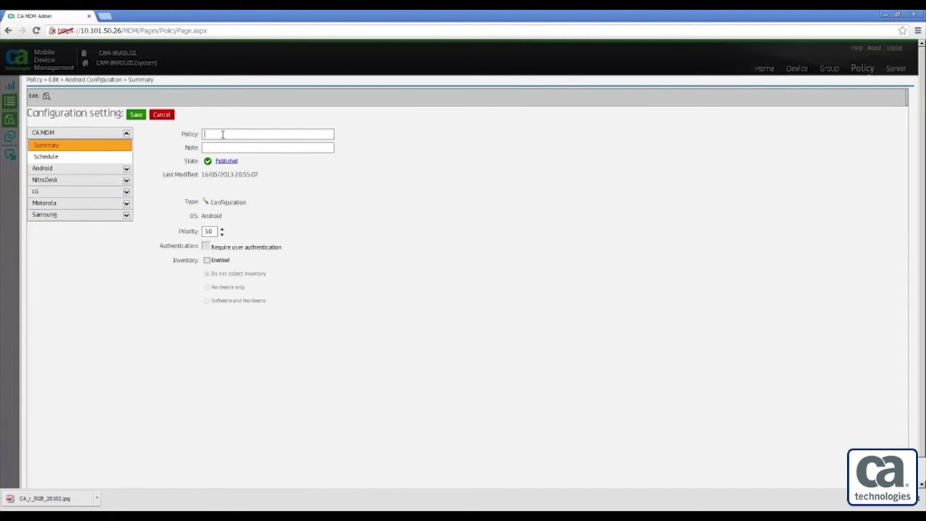
pyautogui.write('CONFIG - DROID')
pyautogui.write('DEMO')
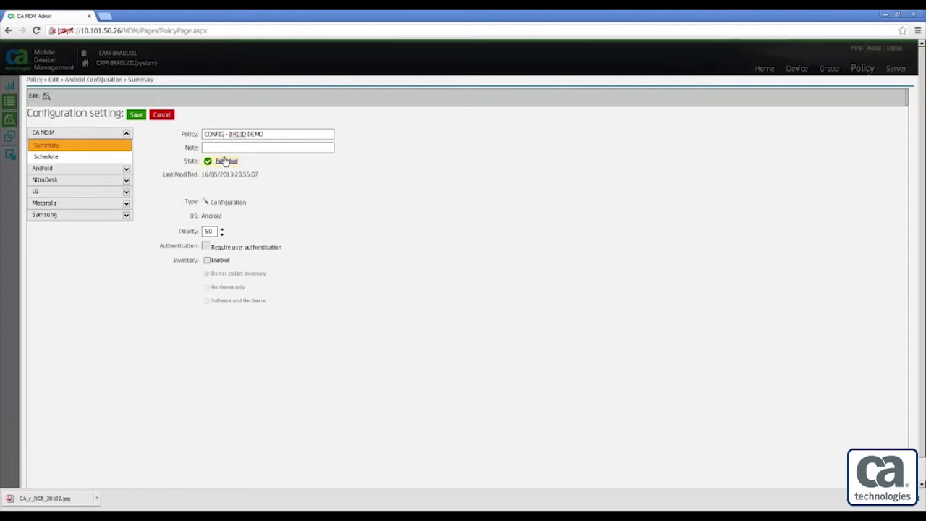
pyautogui.click(207, 261)
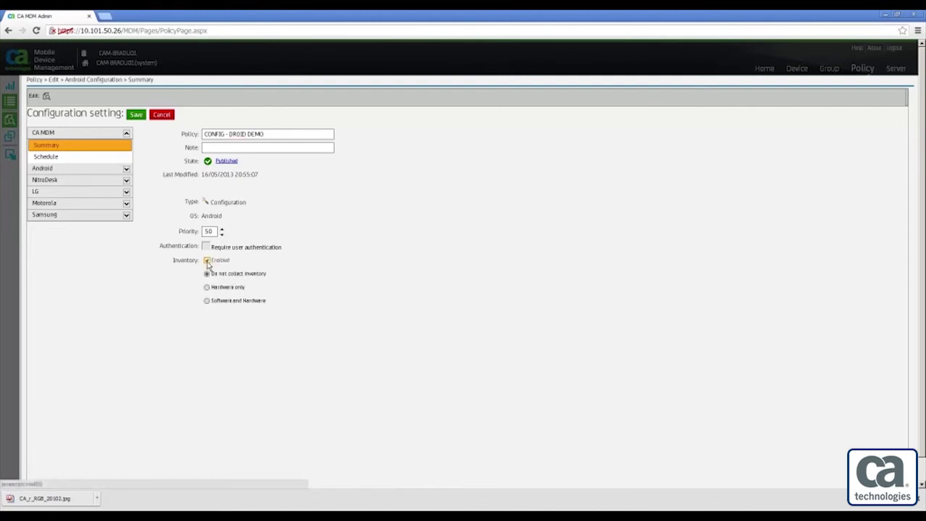
pyautogui.click(207, 302)
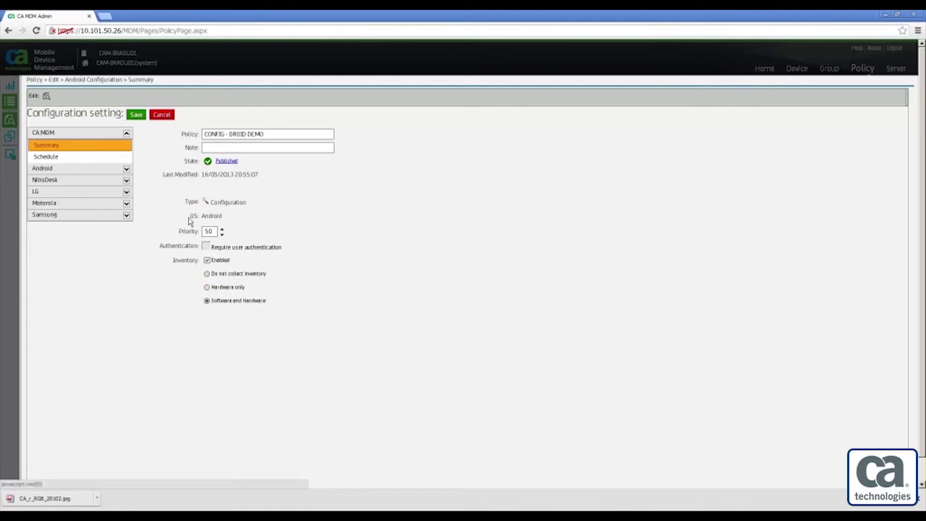
# - In the Android security settings, require a password with a minimum length of 4 and disable the camera for Android 4.X and above
pyautogui.click(62, 162)
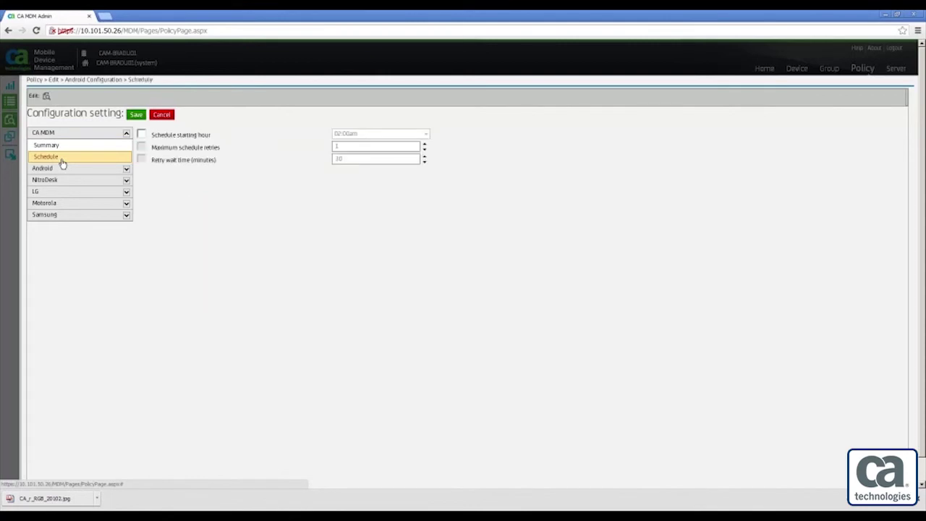
pyautogui.click(61, 171)
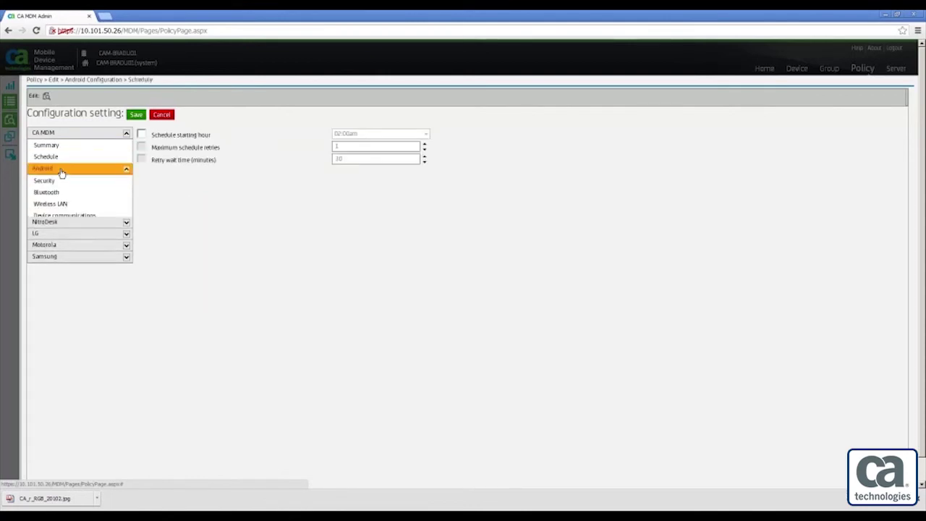
pyautogui.click(99, 186)
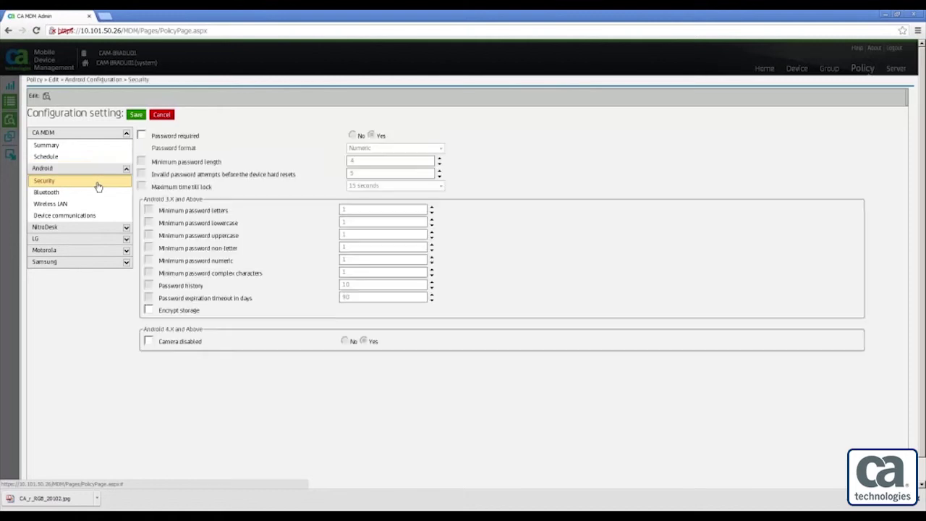
pyautogui.click(142, 136)
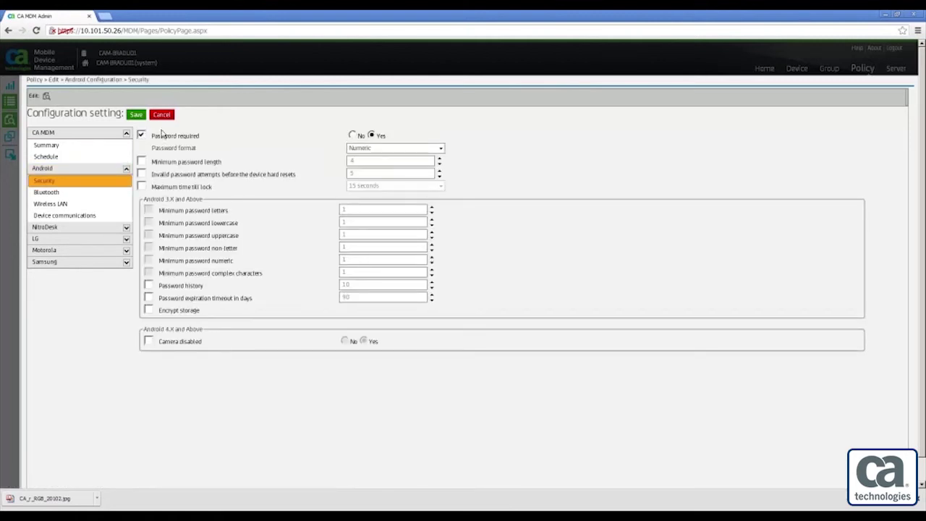
pyautogui.click(141, 161)
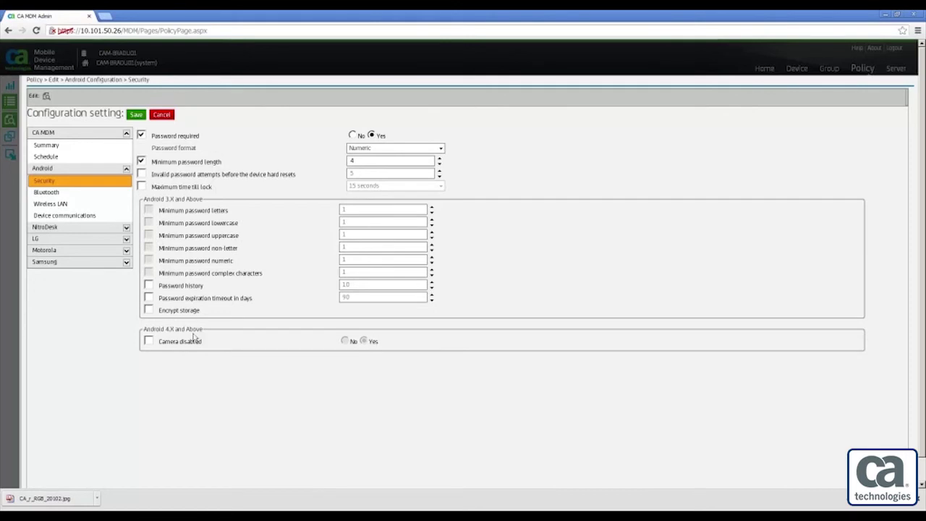
pyautogui.click(148, 342)
# - Examine the Android device communications settings and the Samsung, LG and Motorola policy options, including application, location and restriction policies
pyautogui.click(92, 219)
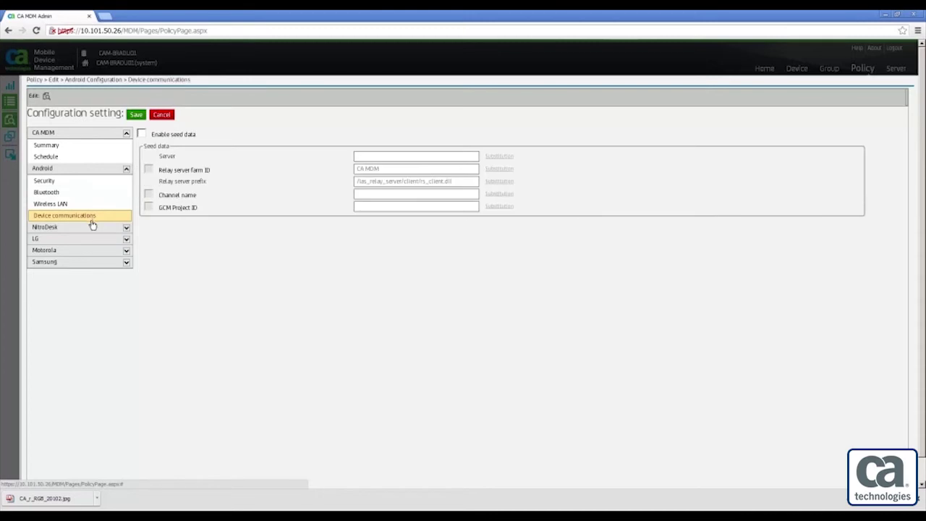
pyautogui.click(90, 263)
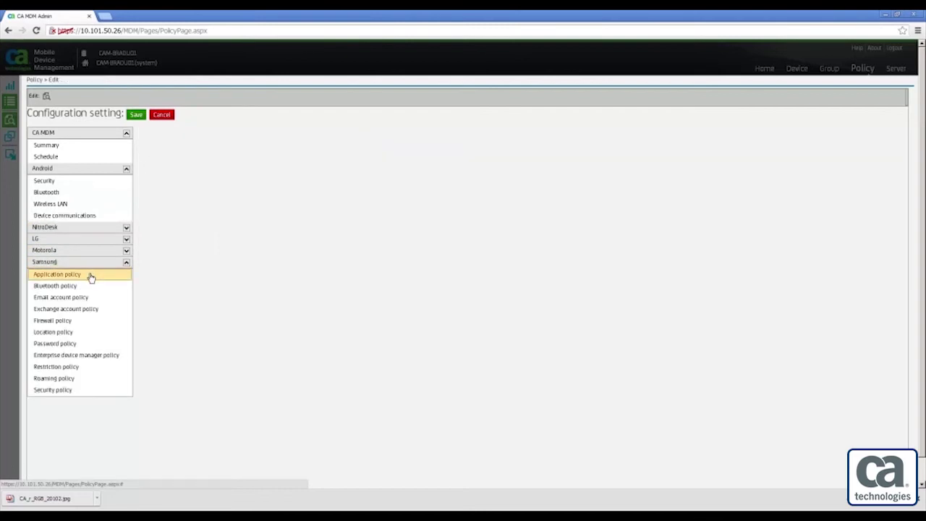
pyautogui.click(90, 277)
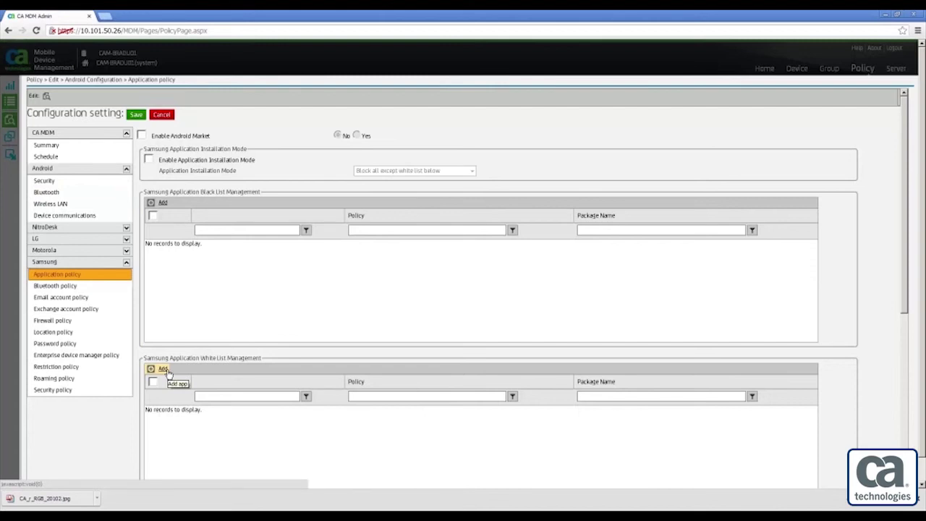
pyautogui.click(65, 332)
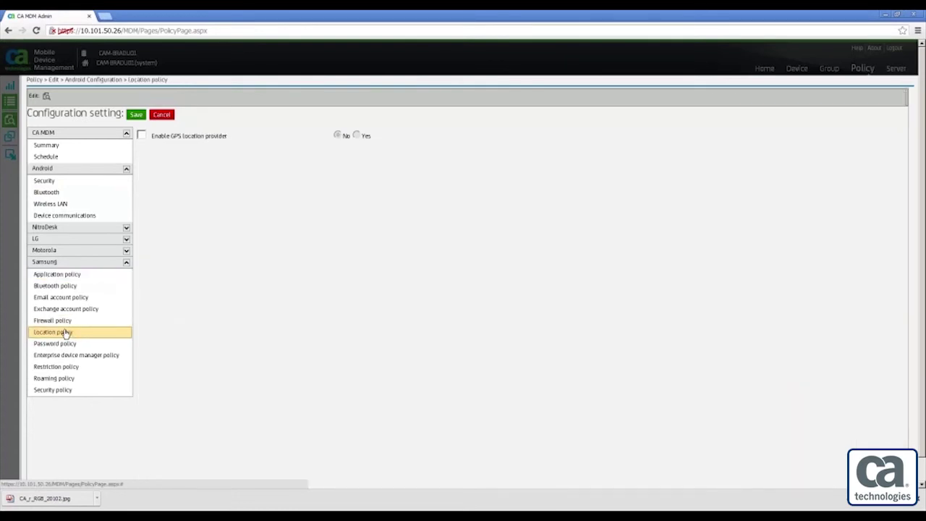
pyautogui.click(55, 367)
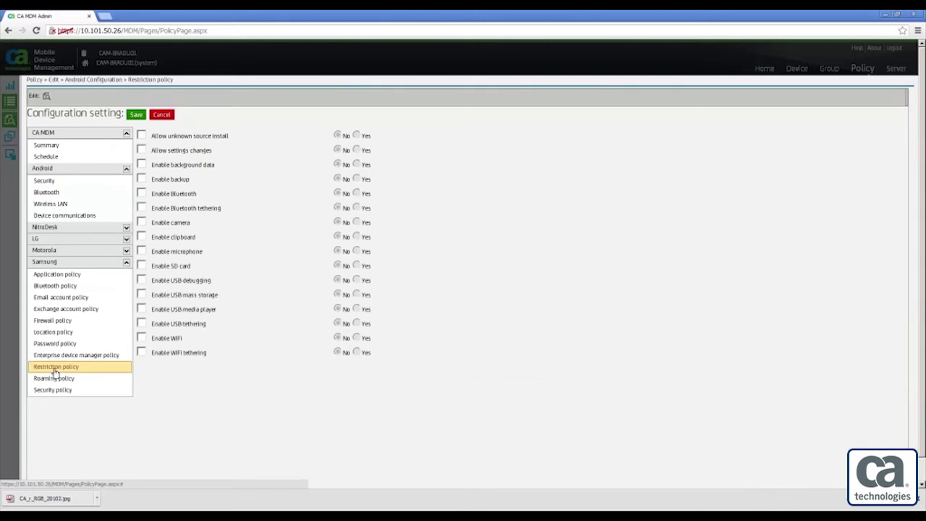
pyautogui.click(52, 241)
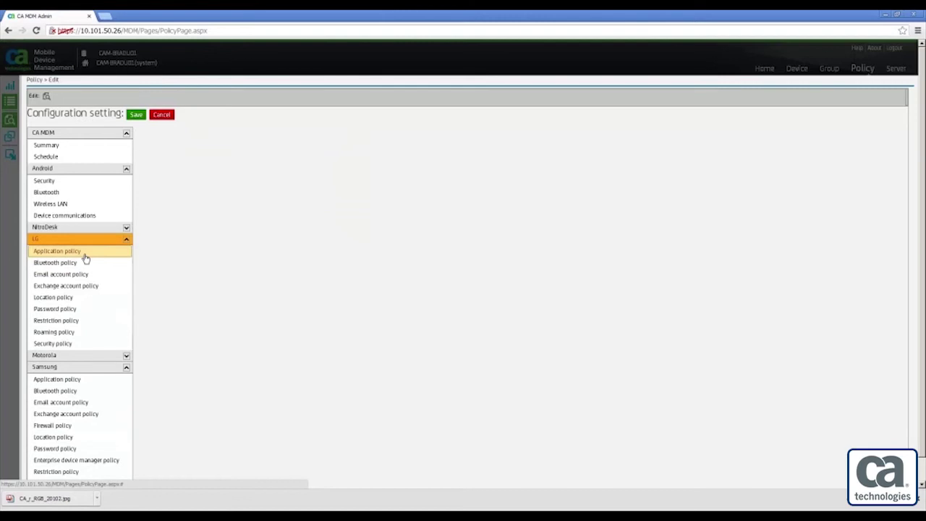
pyautogui.click(83, 254)
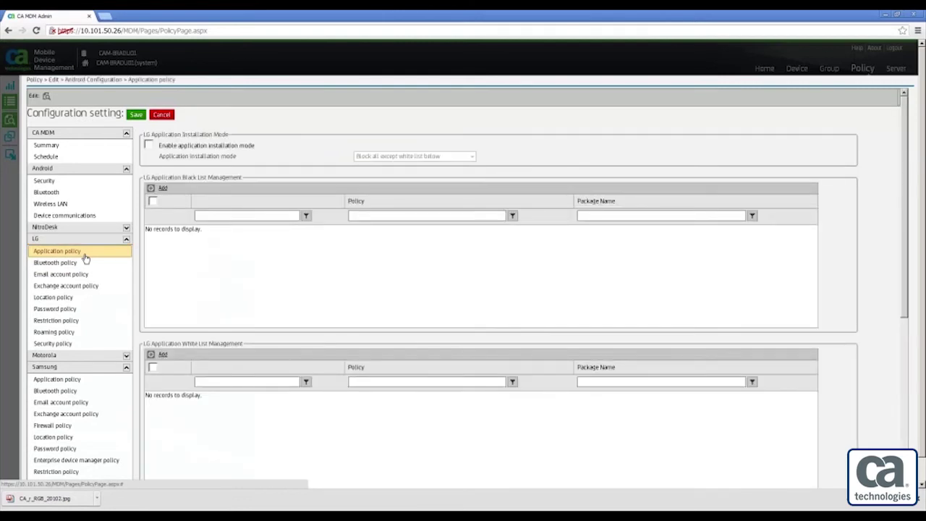
pyautogui.click(98, 358)
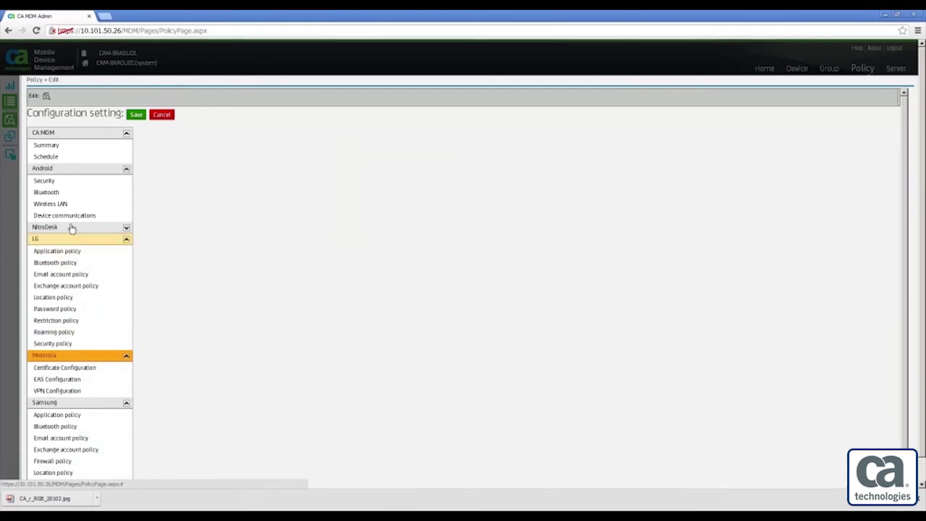
# - Review the Android security settings and save the CONFIG - DROID DEMO configuration policy
pyautogui.click(53, 184)
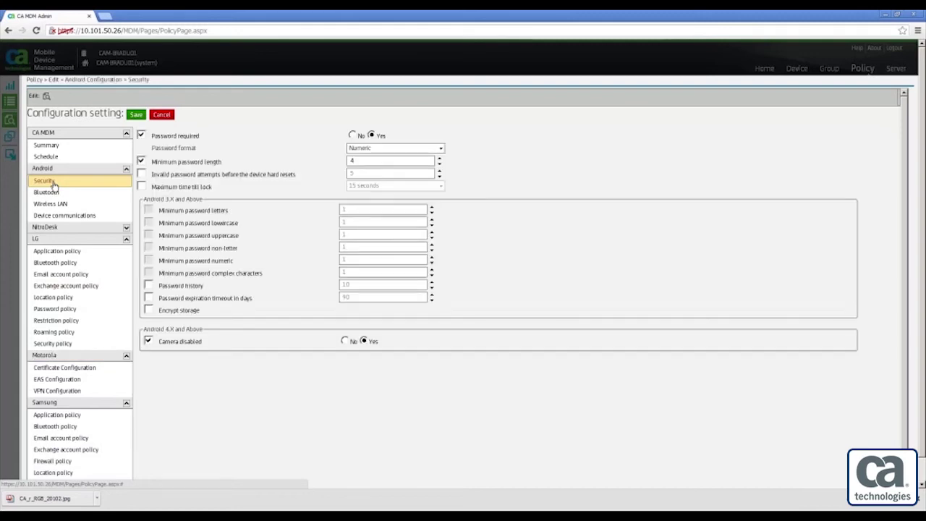
pyautogui.click(136, 115)
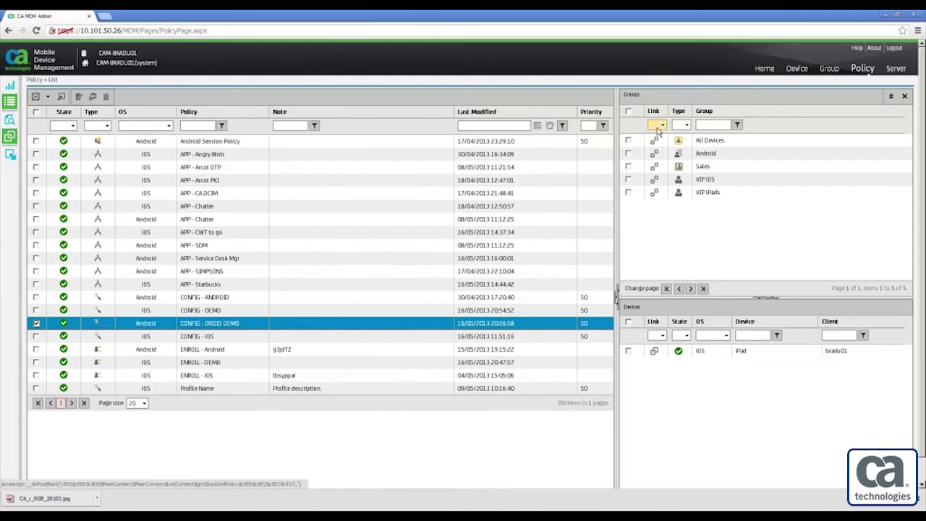
pyautogui.click(661, 126)
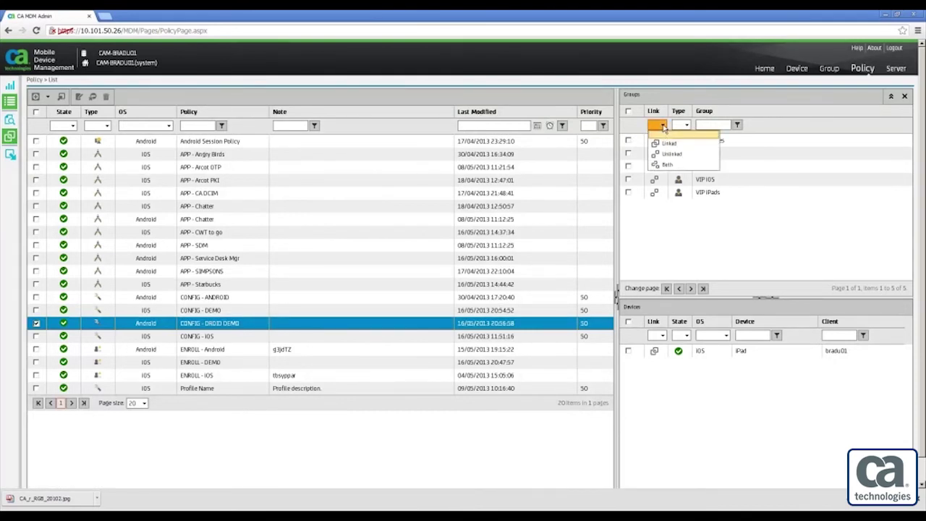
pyautogui.click(586, 106)
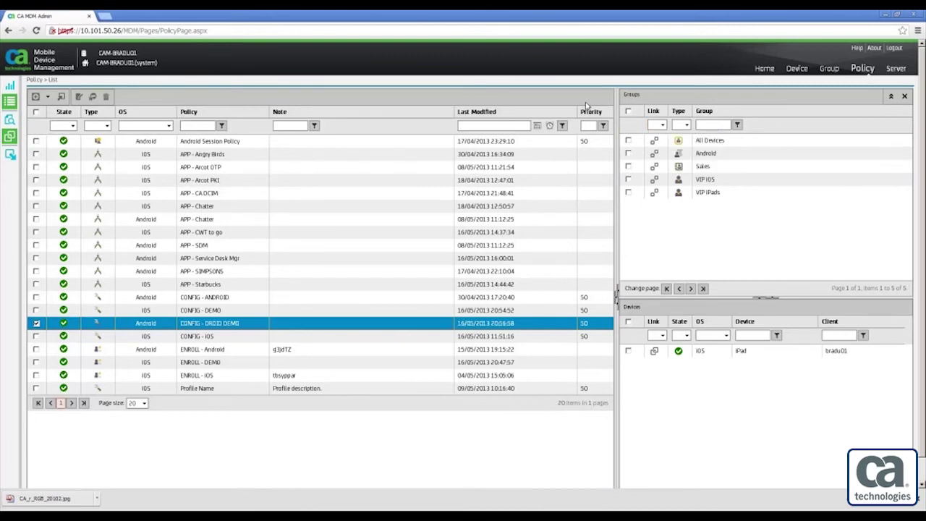